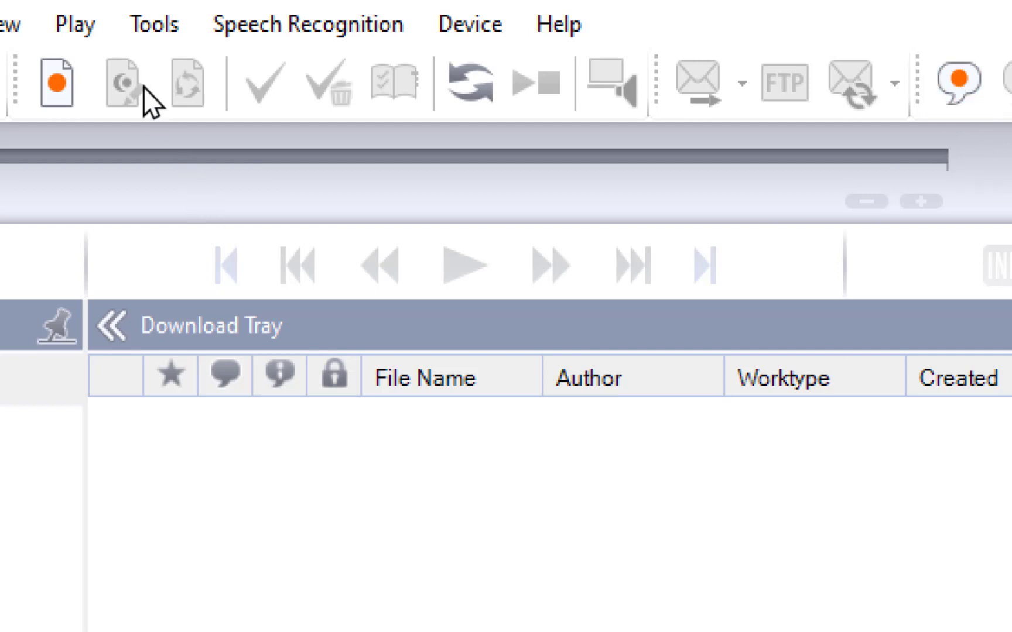
# - Relaunch the setup wizard from Tools, leave the Author ID as is, and advance
pyautogui.click(131, 33)
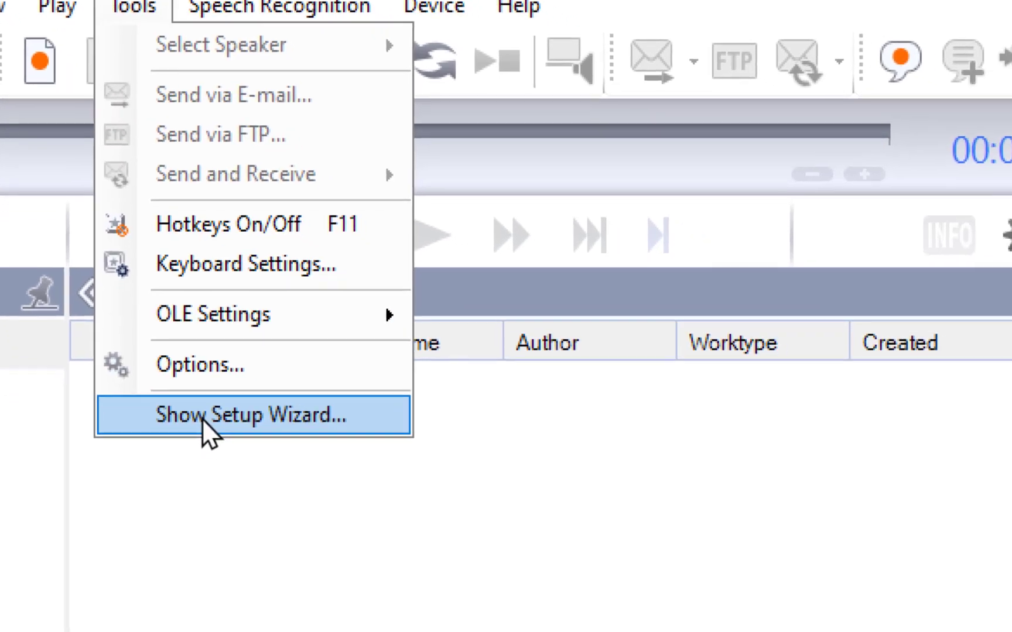
pyautogui.click(226, 456)
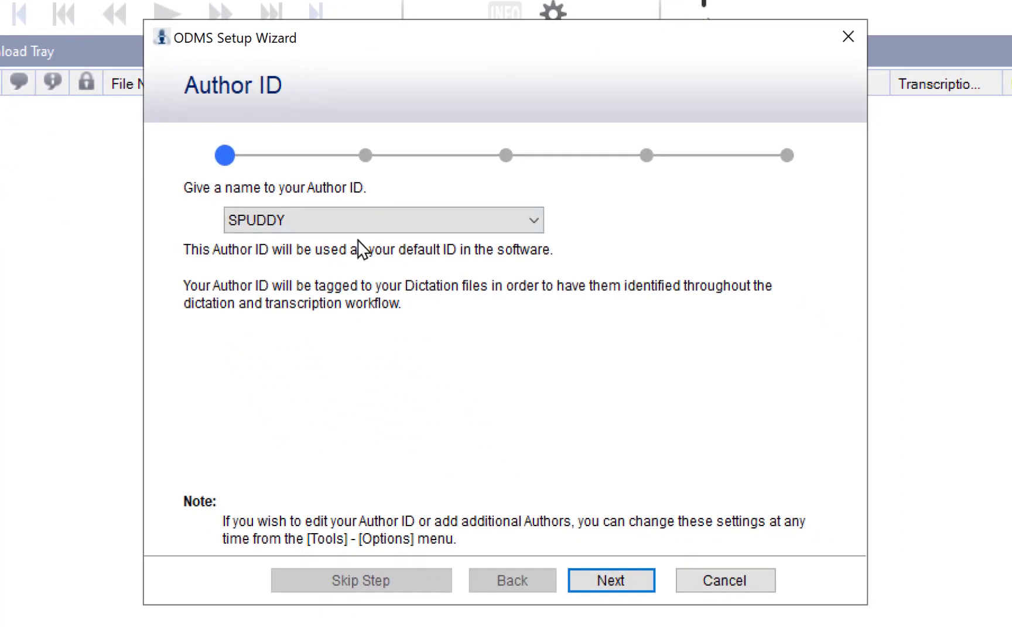
pyautogui.click(383, 221)
pyautogui.click(384, 221)
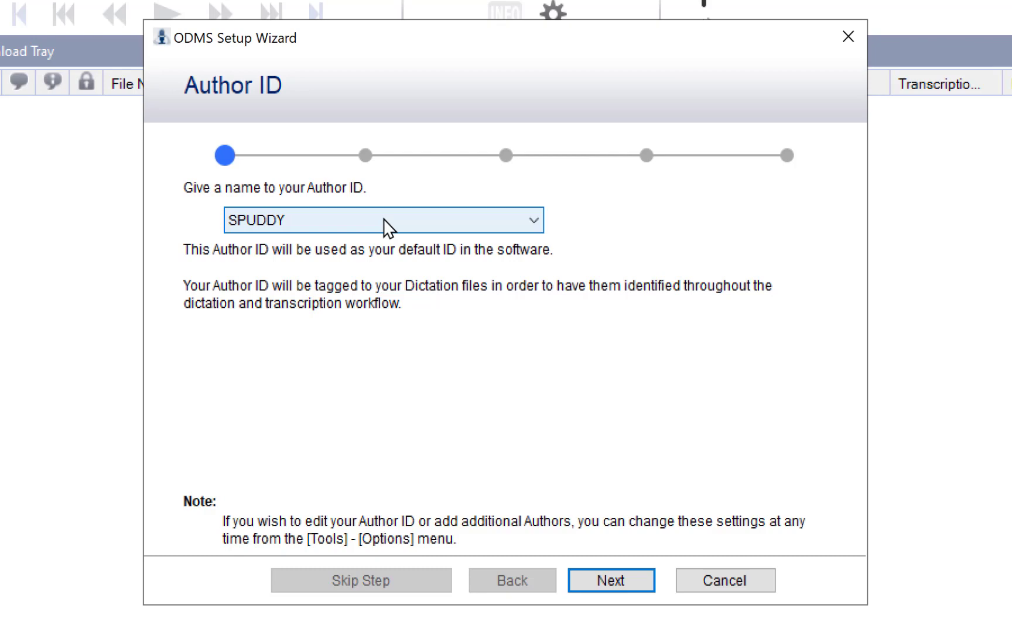
pyautogui.click(616, 582)
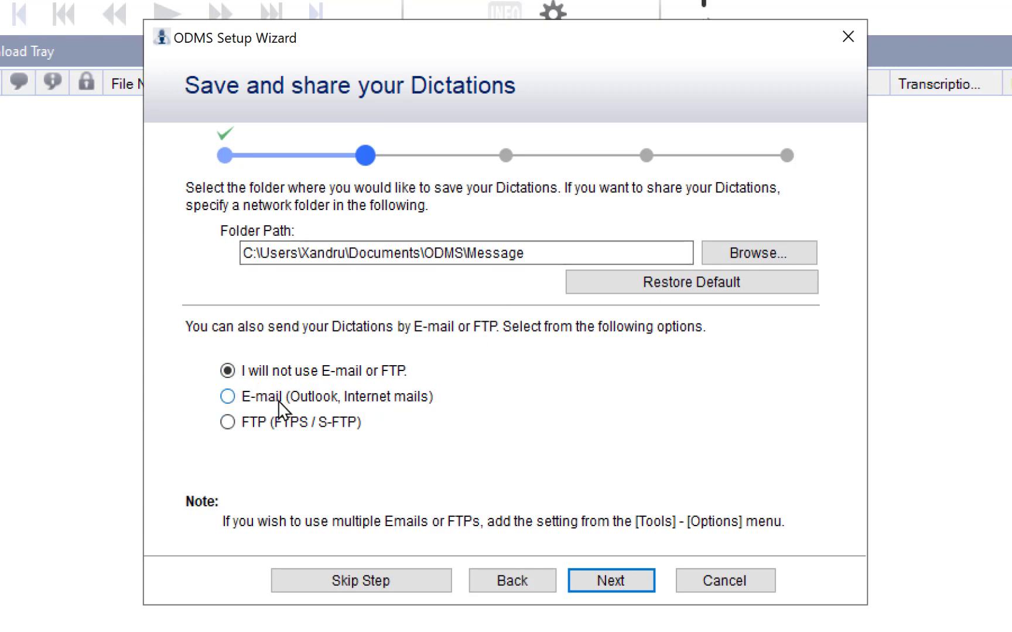
# - Preview E-mail settings, then choose 'I will not use E-mail or FTP' and continue
pyautogui.click(227, 399)
pyautogui.click(610, 586)
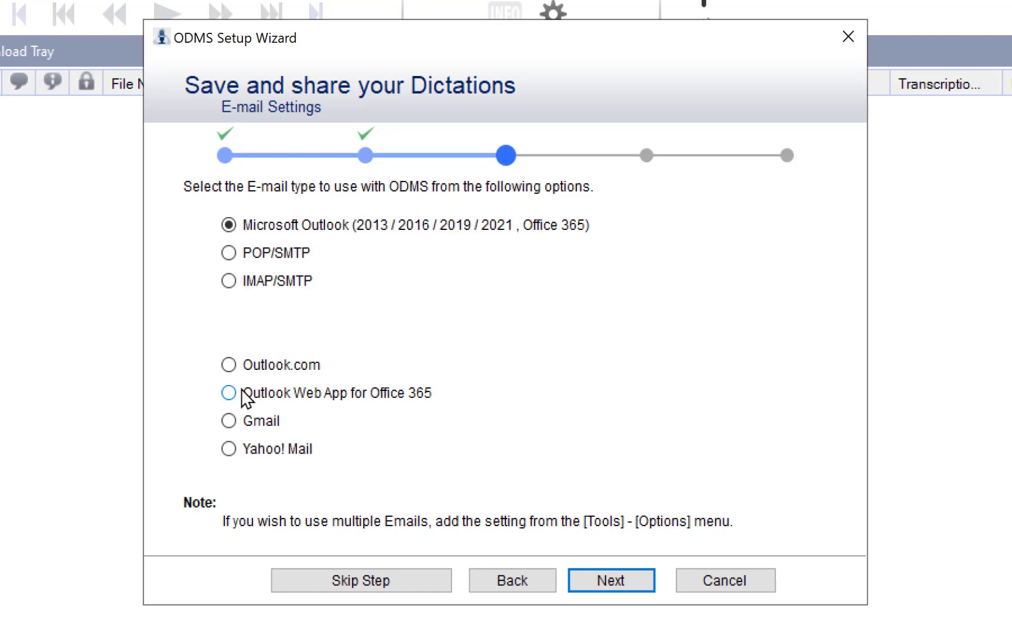
pyautogui.click(511, 580)
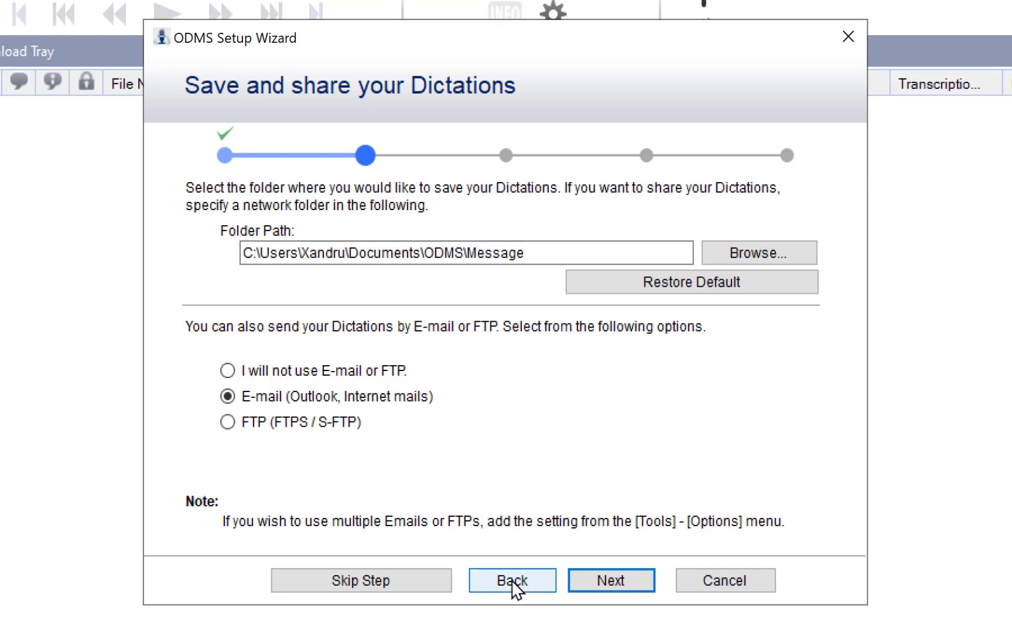
pyautogui.click(233, 370)
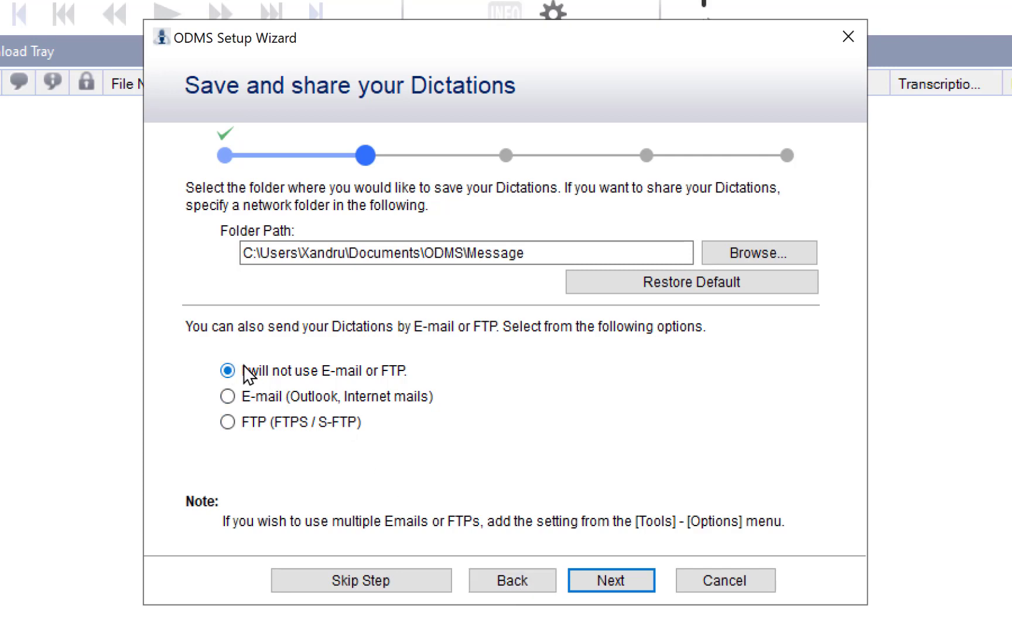
pyautogui.click(606, 576)
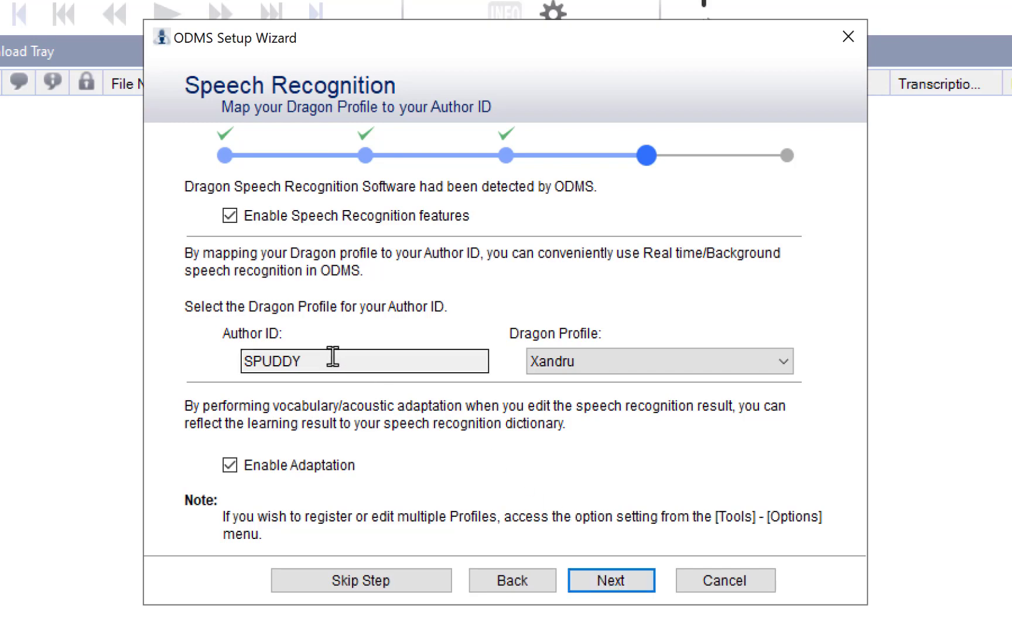
# - Keep the existing Dragon profile, pass the template and privacy pages, and finish the wizard
pyautogui.click(623, 363)
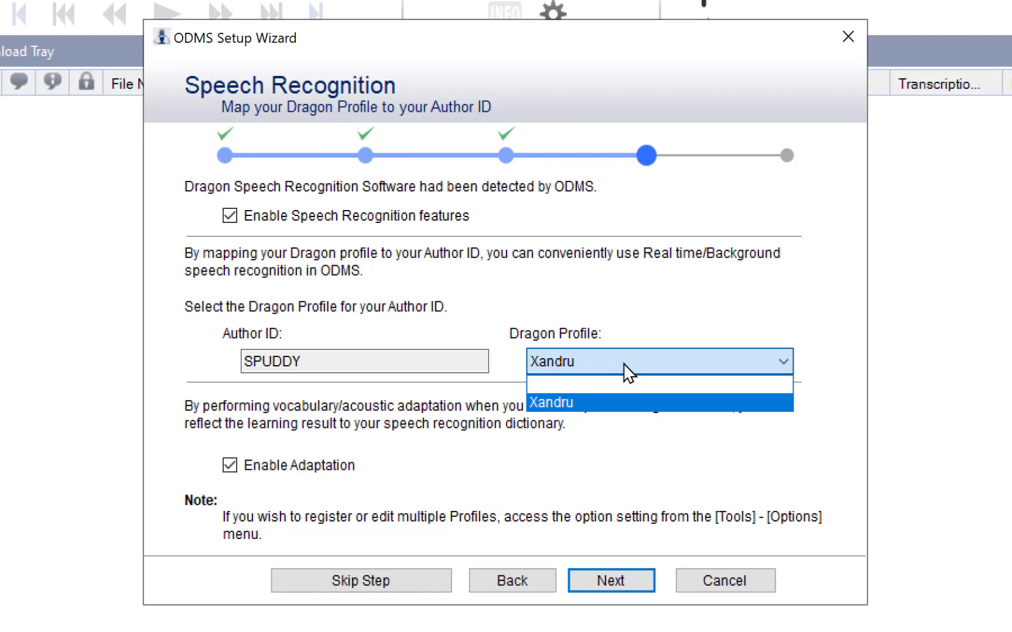
pyautogui.click(623, 363)
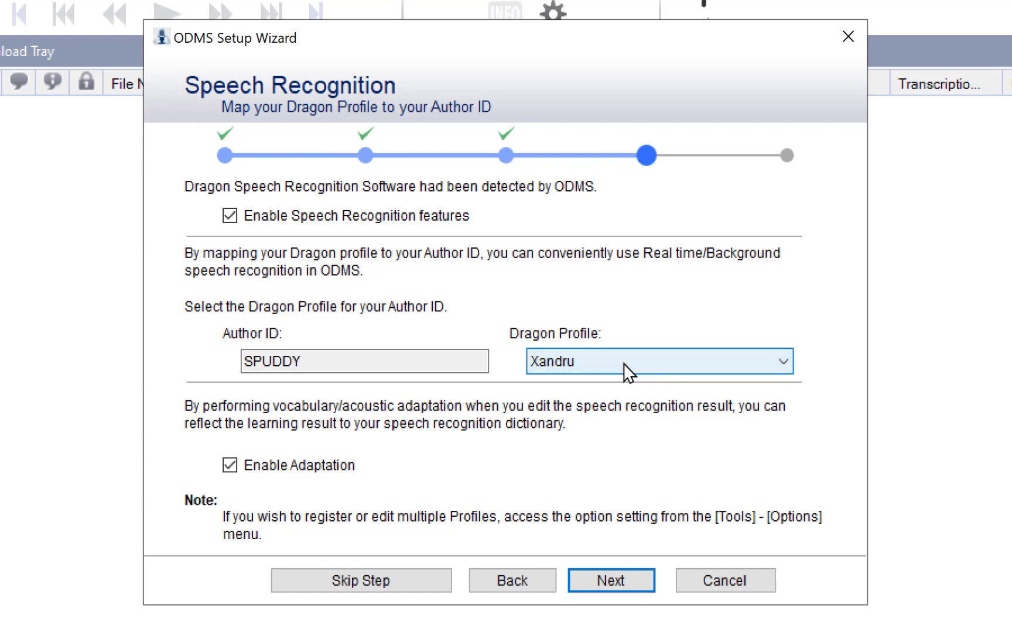
pyautogui.click(602, 572)
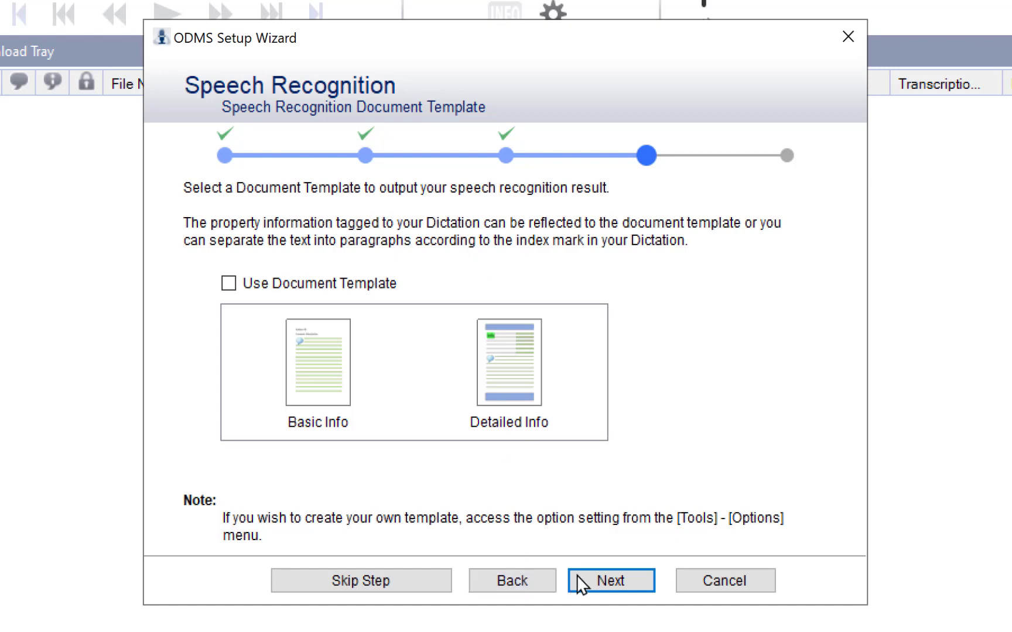
pyautogui.click(604, 578)
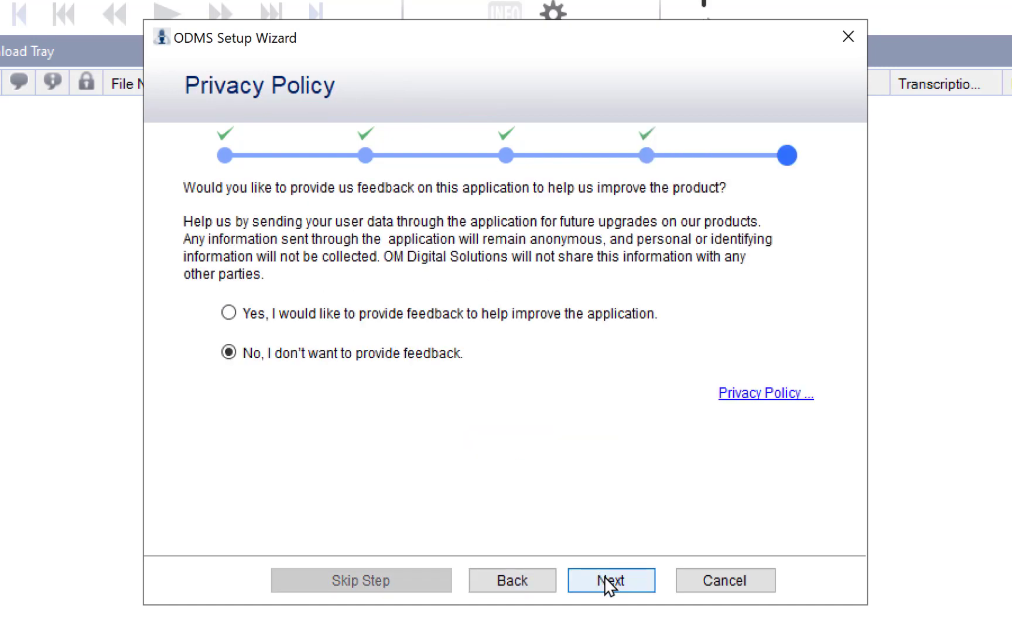
pyautogui.click(604, 577)
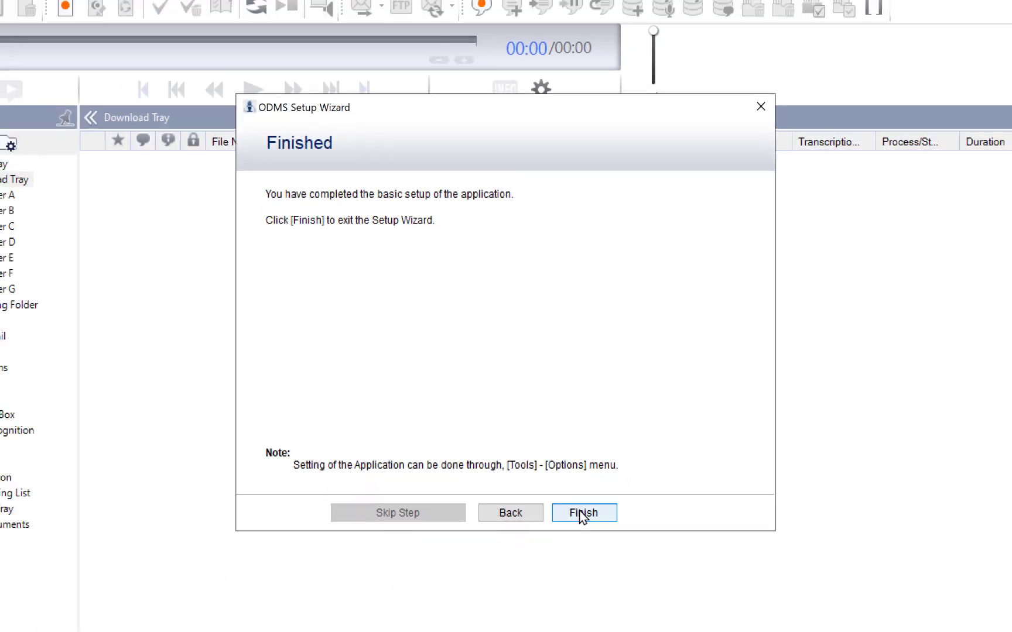
pyautogui.click(603, 577)
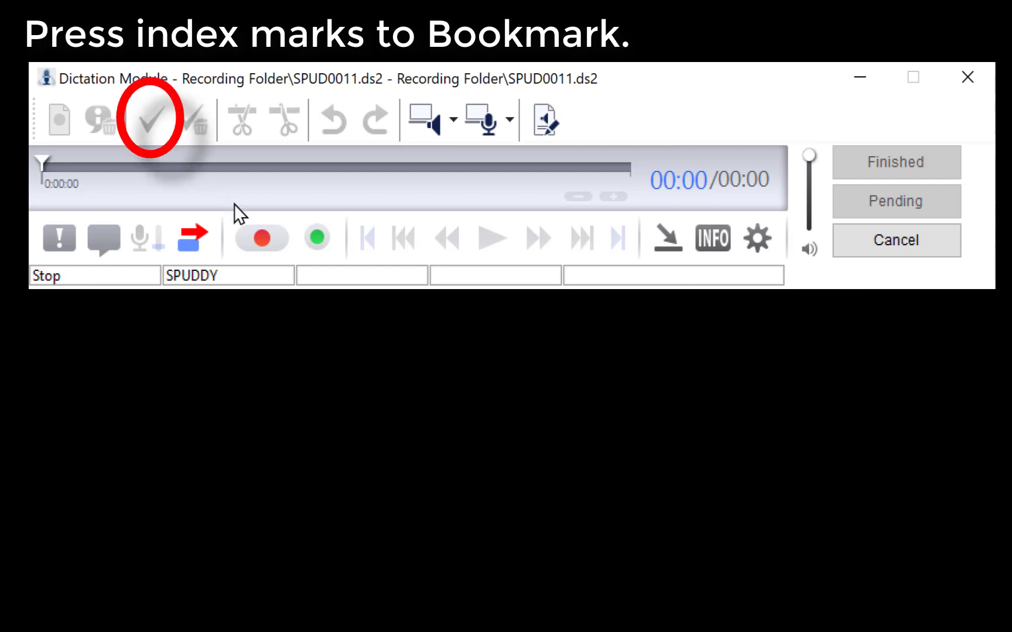
# - Record a new dictation containing two verbal comment sections, then stop recording
pyautogui.click(261, 237)
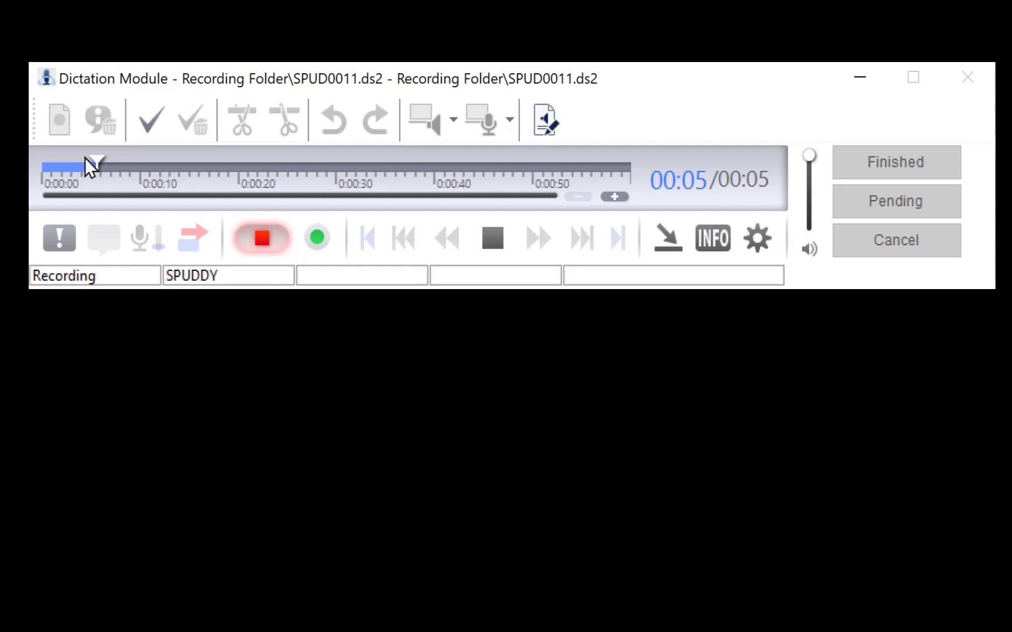
pyautogui.click(313, 235)
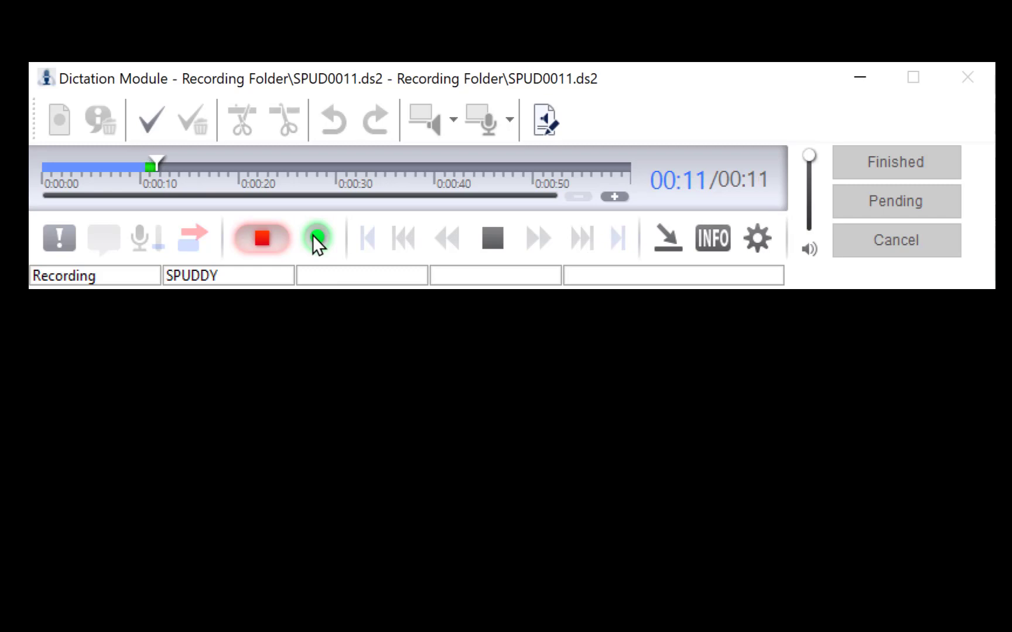
pyautogui.click(313, 236)
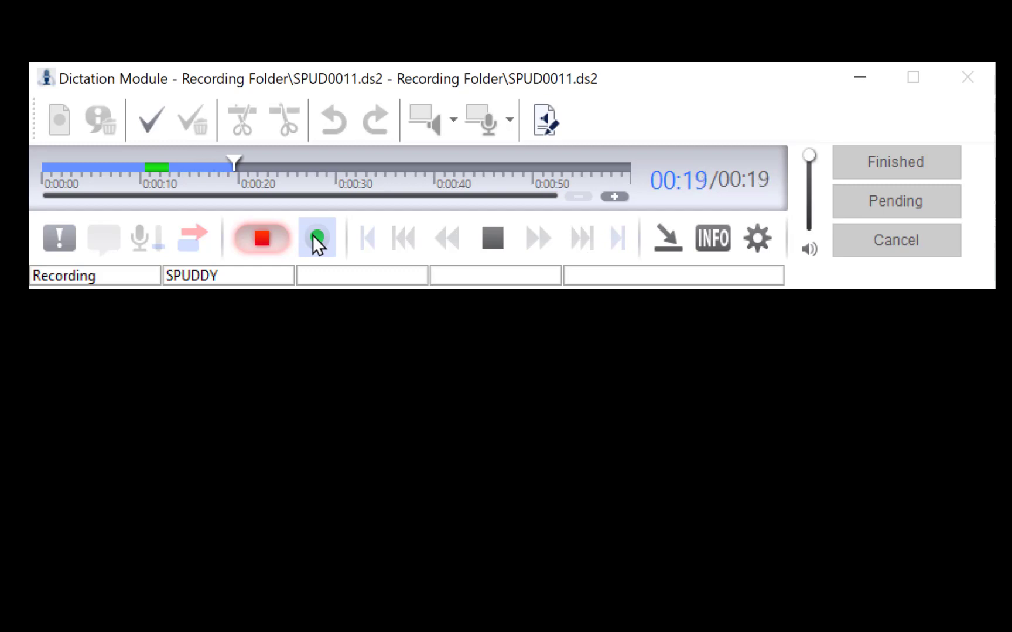
pyautogui.click(317, 238)
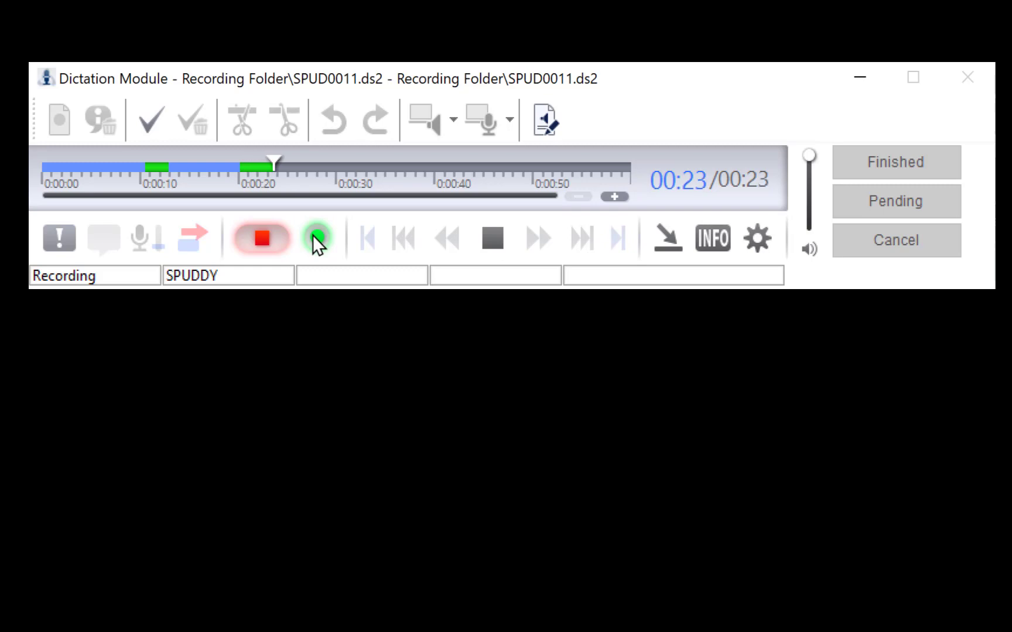
pyautogui.click(317, 239)
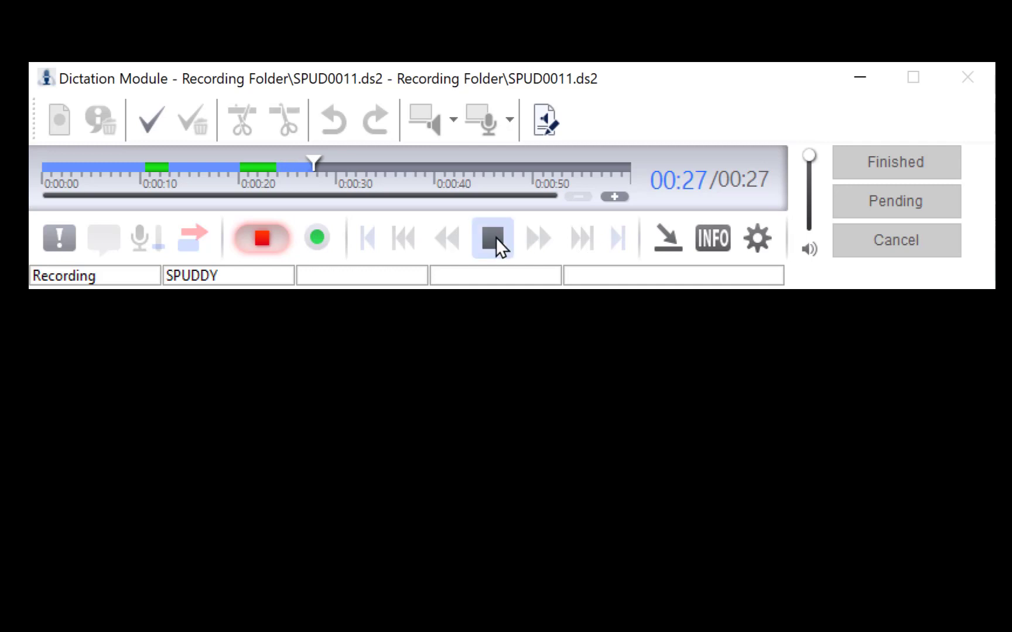
pyautogui.click(491, 239)
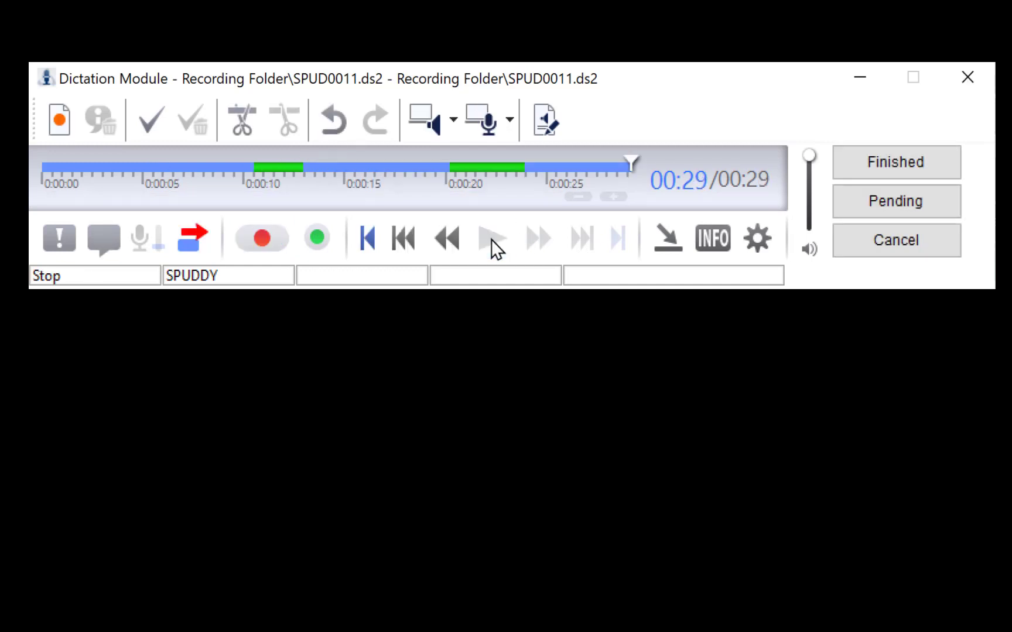
# - Play the recording back from 0:05 and skip to its end
pyautogui.click(158, 169)
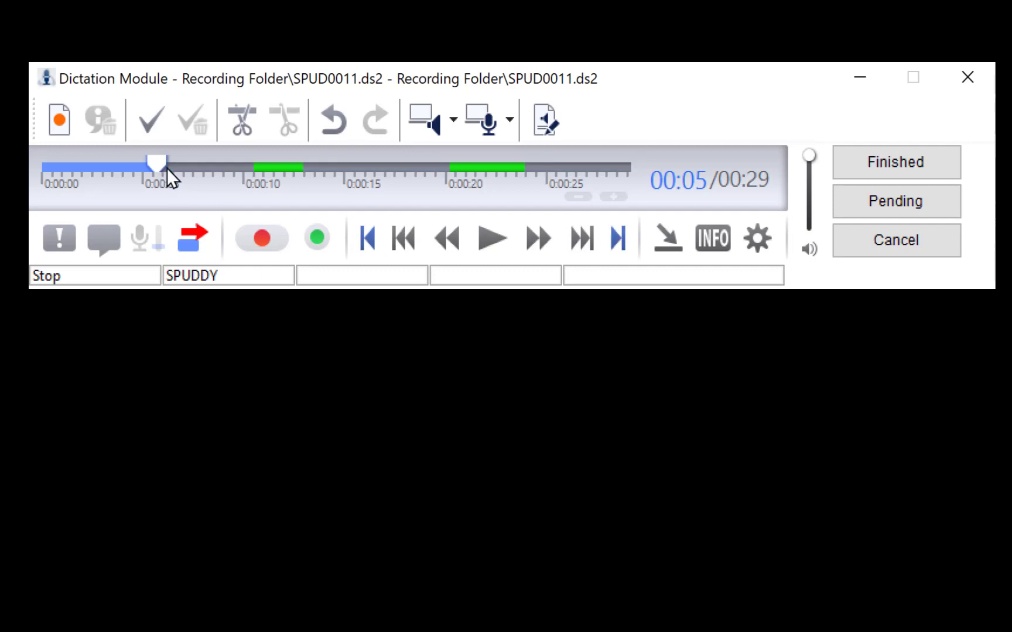
pyautogui.click(480, 246)
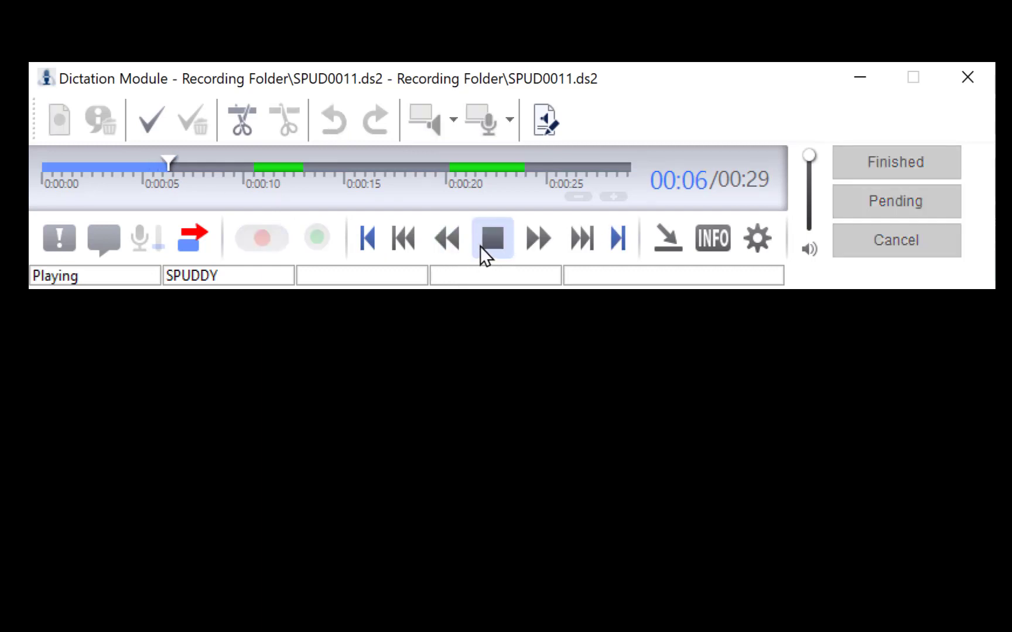
pyautogui.click(620, 237)
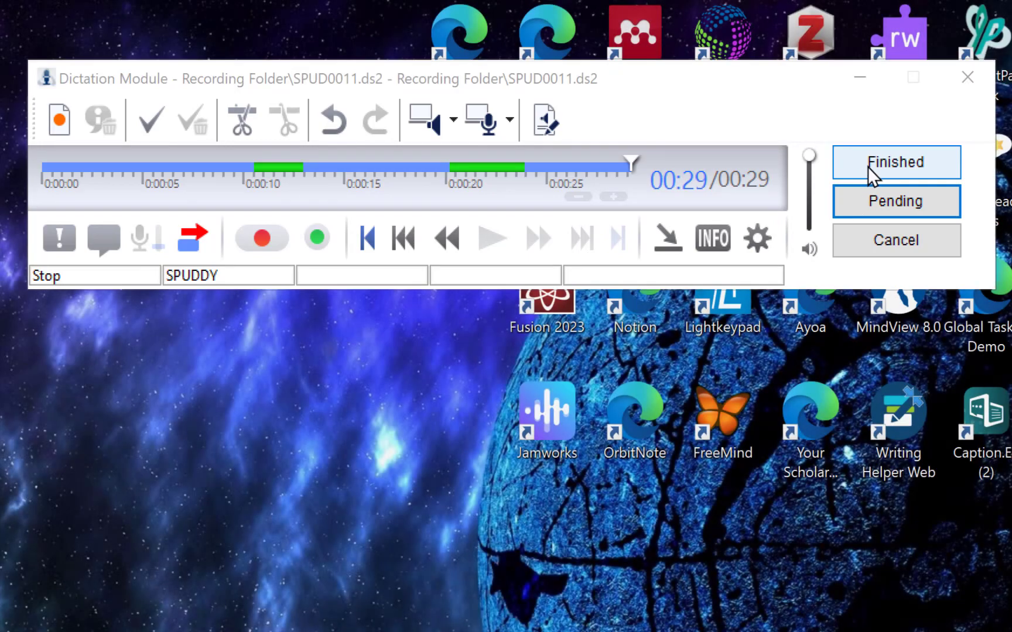
# - Finish the dictation under the name 'TEST 1' in Download Tray\Folder A
pyautogui.click(867, 167)
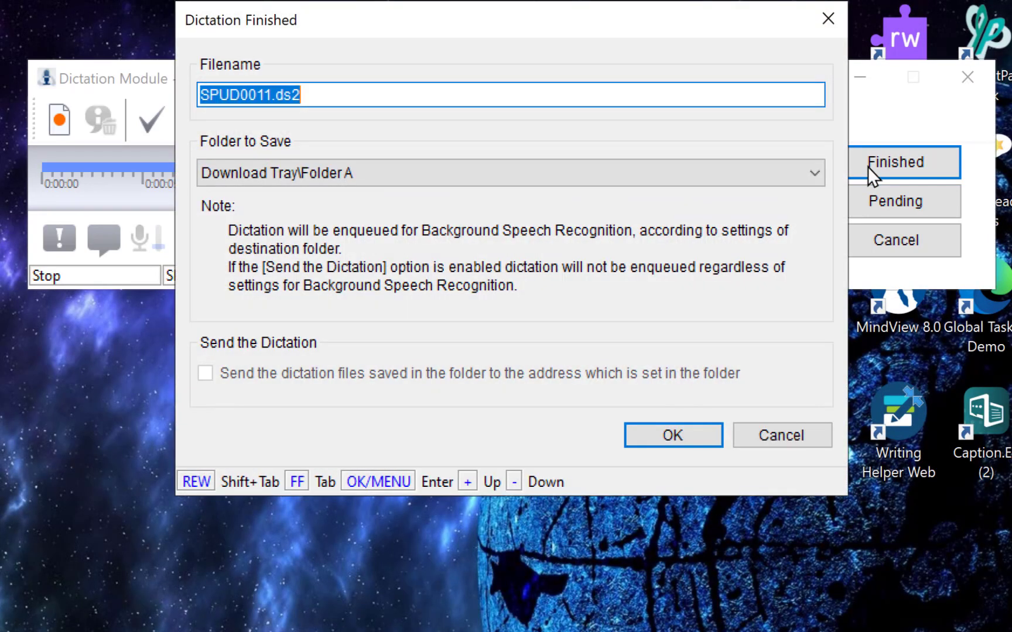
pyautogui.press('BackSpace')
pyautogui.write('TEST 1')
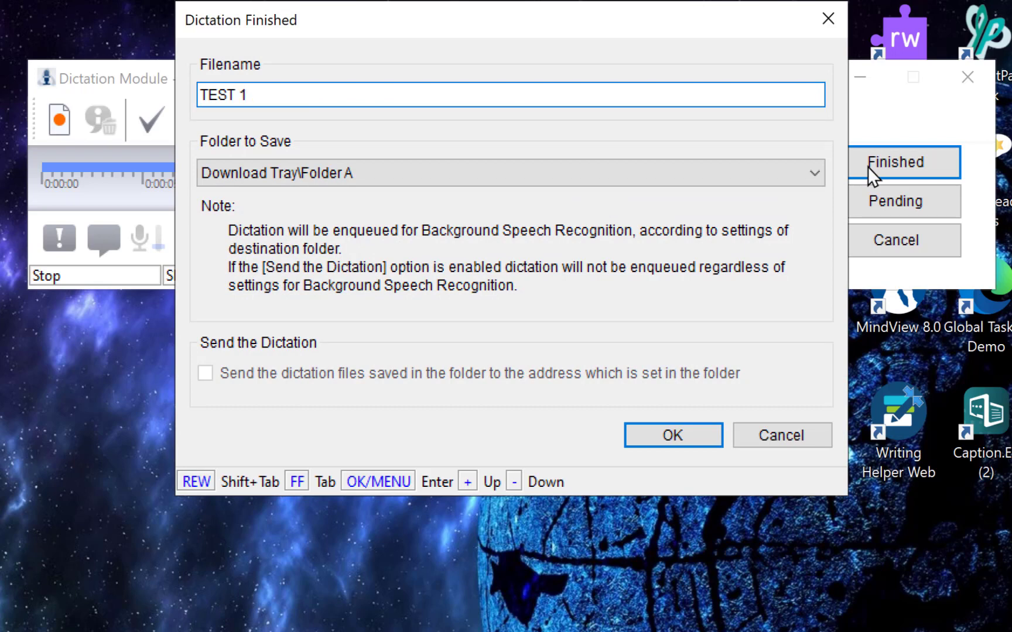
pyautogui.click(493, 174)
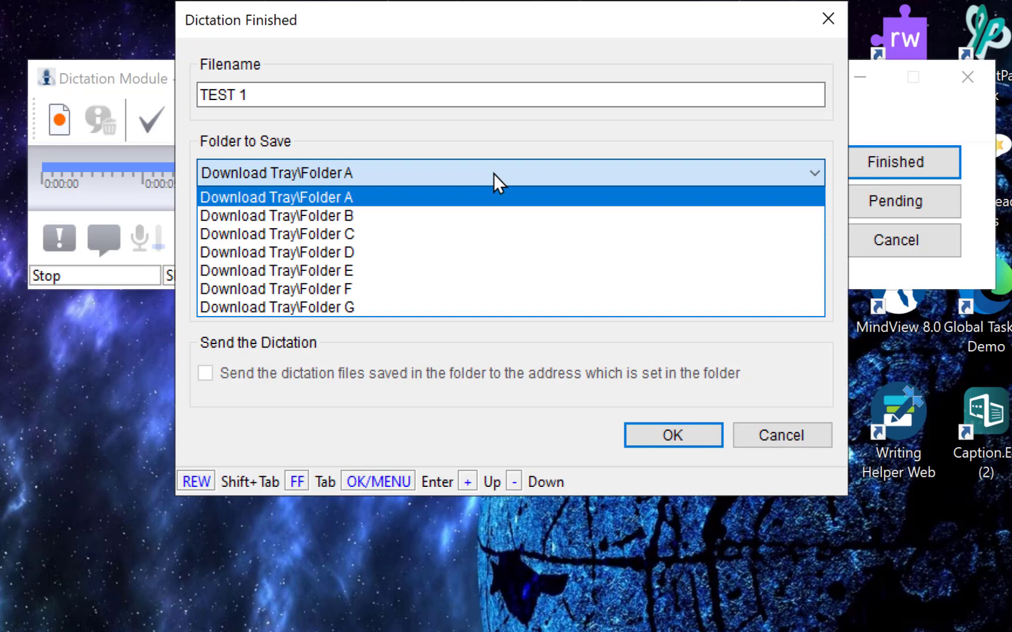
pyautogui.click(477, 191)
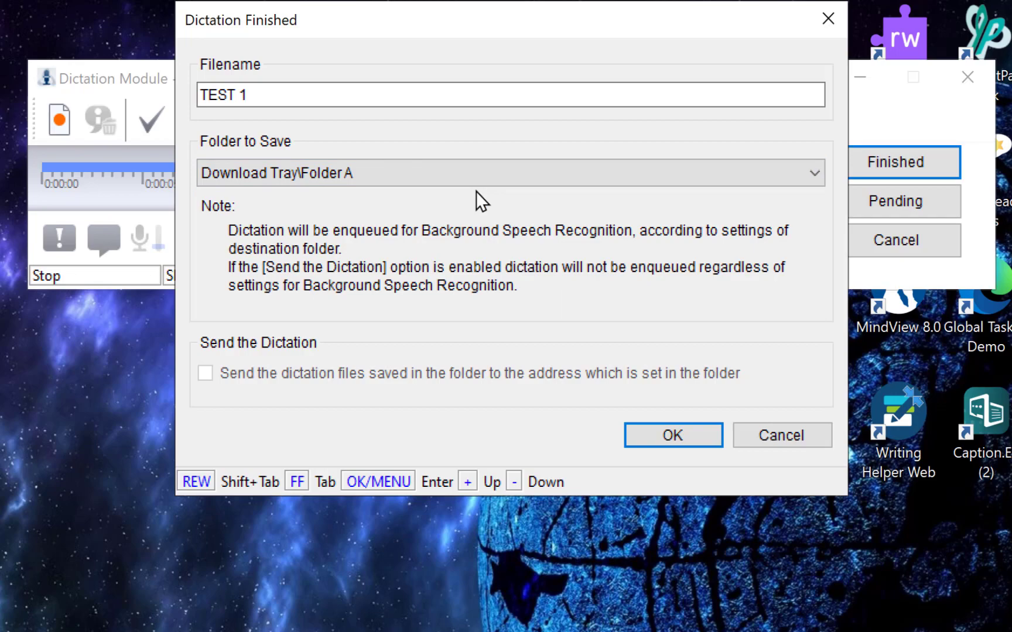
pyautogui.click(646, 435)
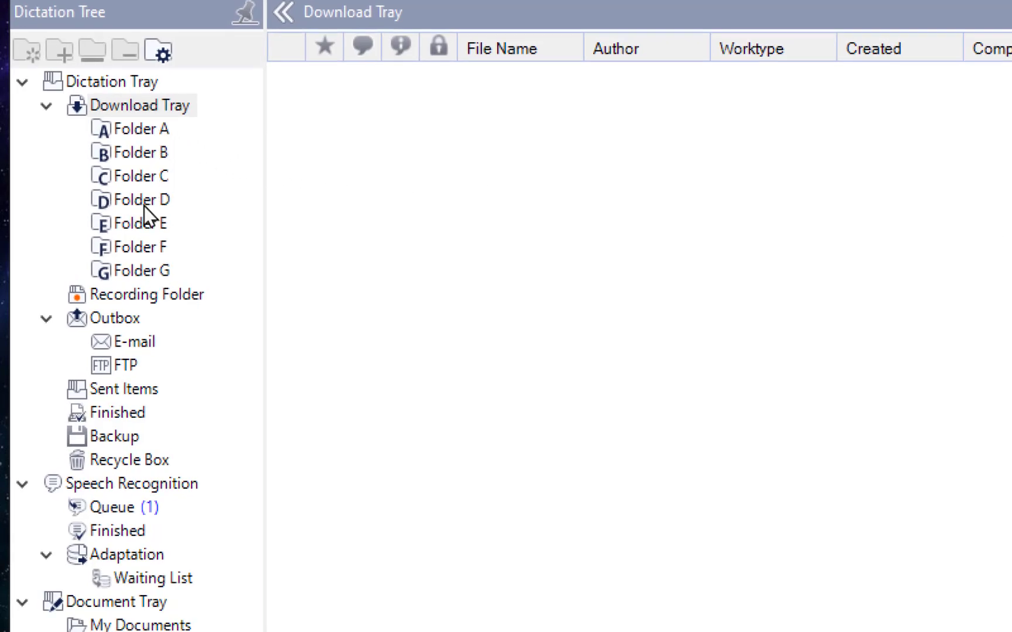
# - Open TEST 1.ds2 from Folder A to view its recognized text
pyautogui.click(139, 130)
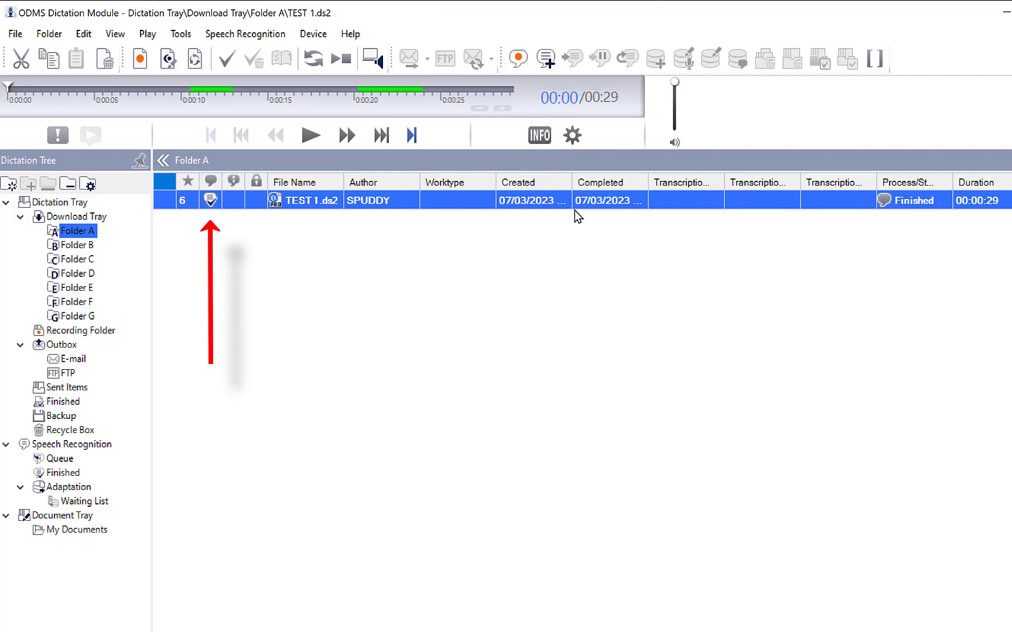
pyautogui.doubleClick(211, 201)
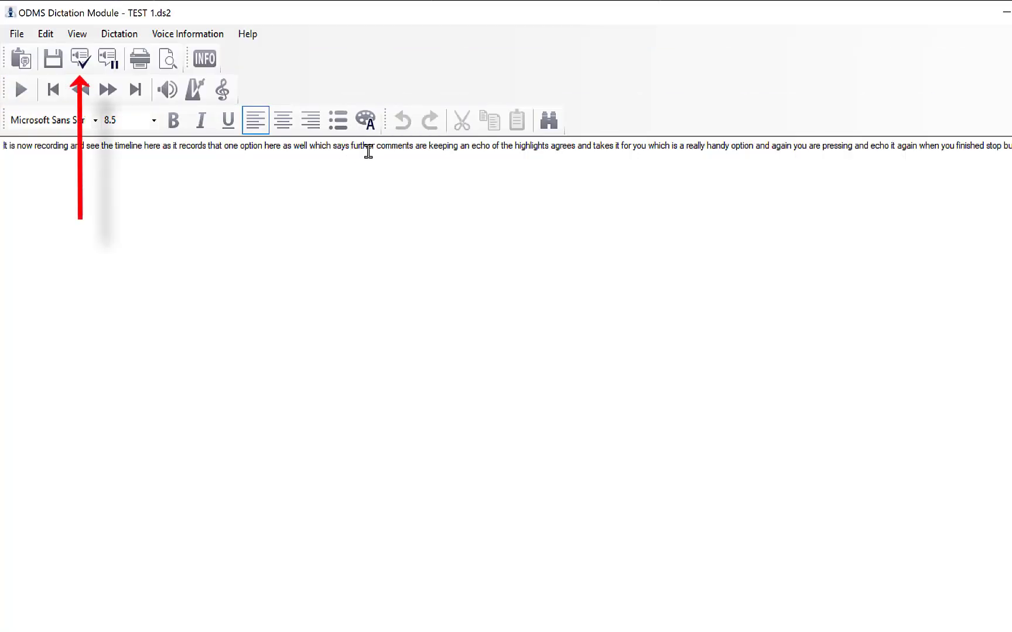
# - Finish the transcript, leave MS Word(*.doc) as export format, and cancel the export
pyautogui.click(79, 62)
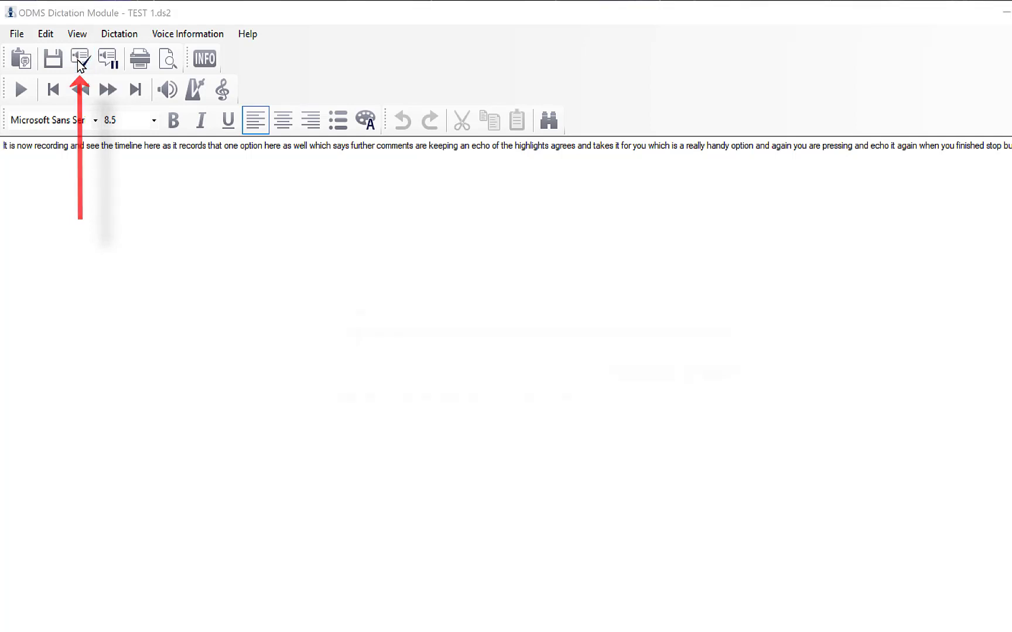
pyautogui.click(404, 330)
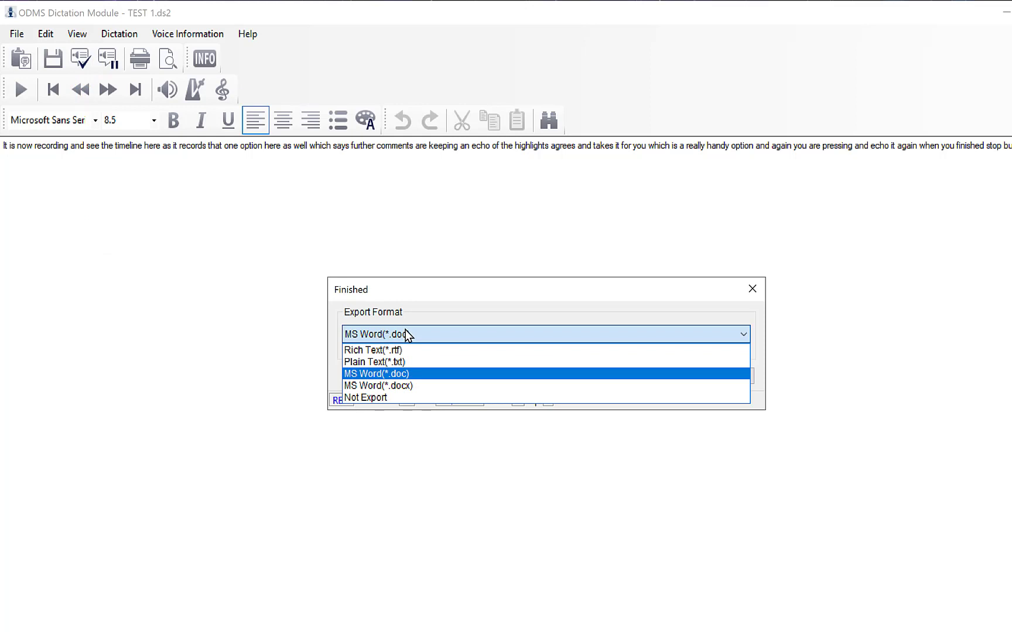
pyautogui.click(406, 330)
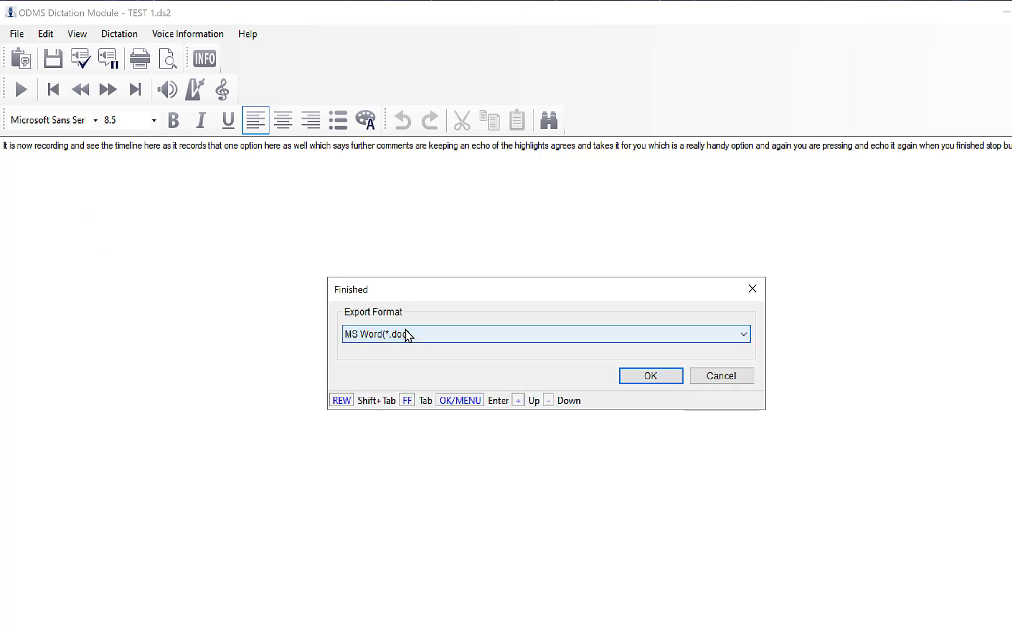
pyautogui.click(632, 379)
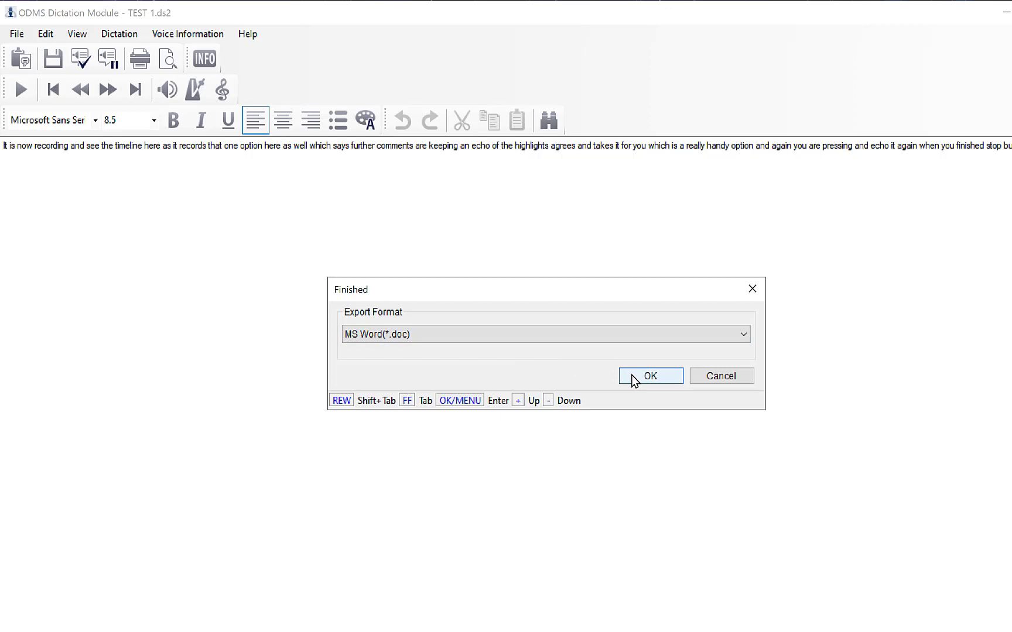
pyautogui.click(709, 376)
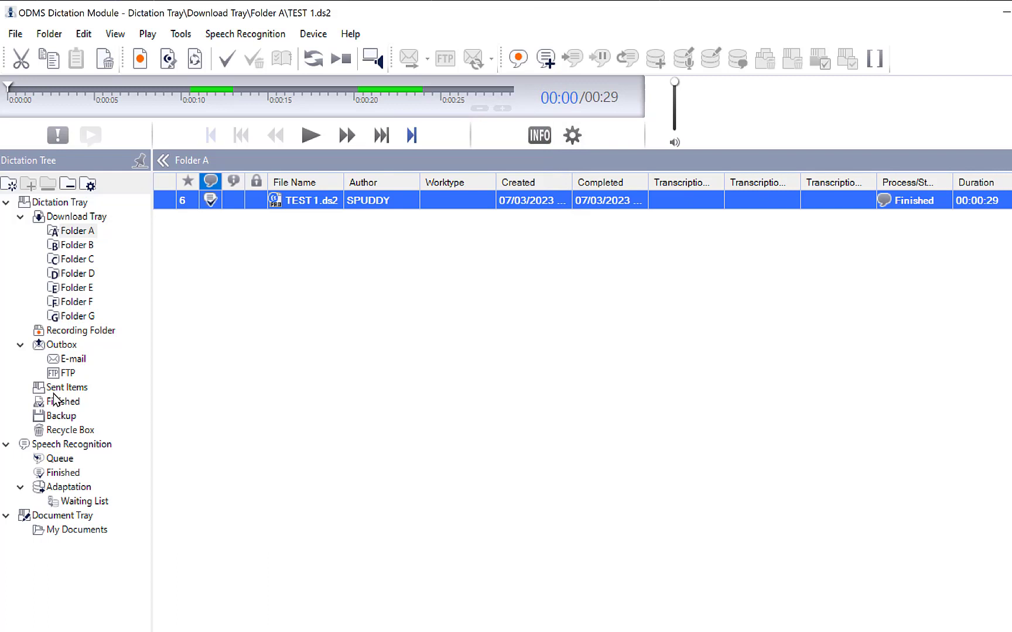
# - Start a real-time recognition dictation from Folder A, accept profile training, and cancel the microphone check
pyautogui.click(60, 459)
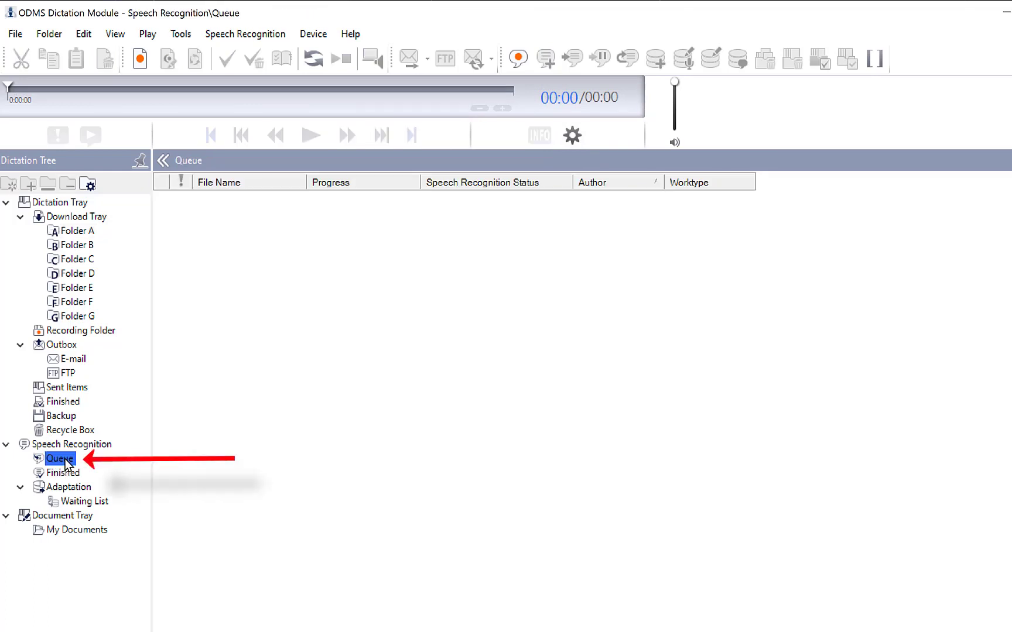
pyautogui.click(69, 233)
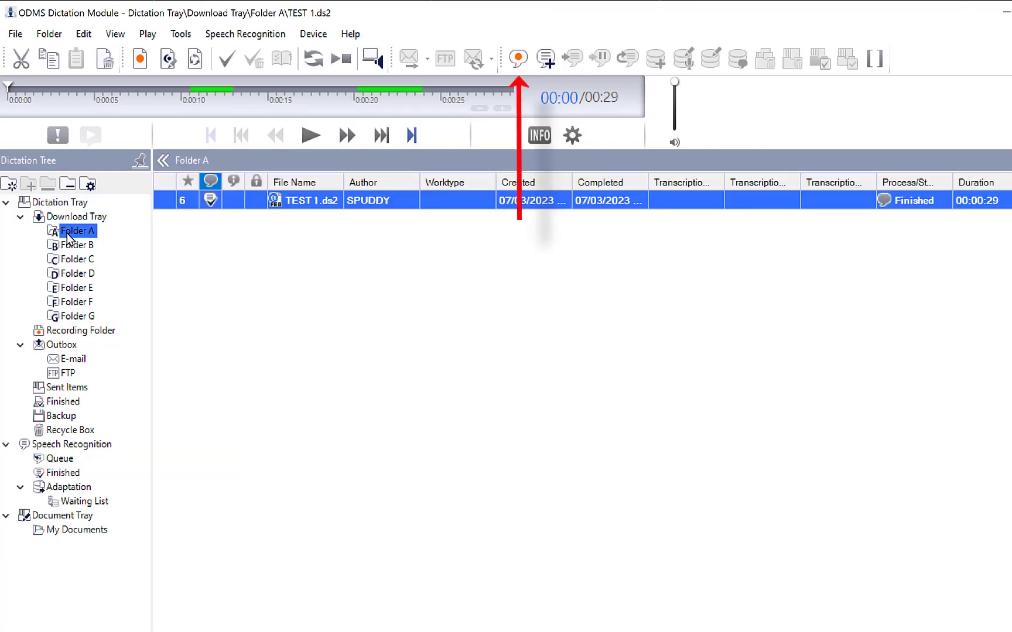
pyautogui.click(518, 66)
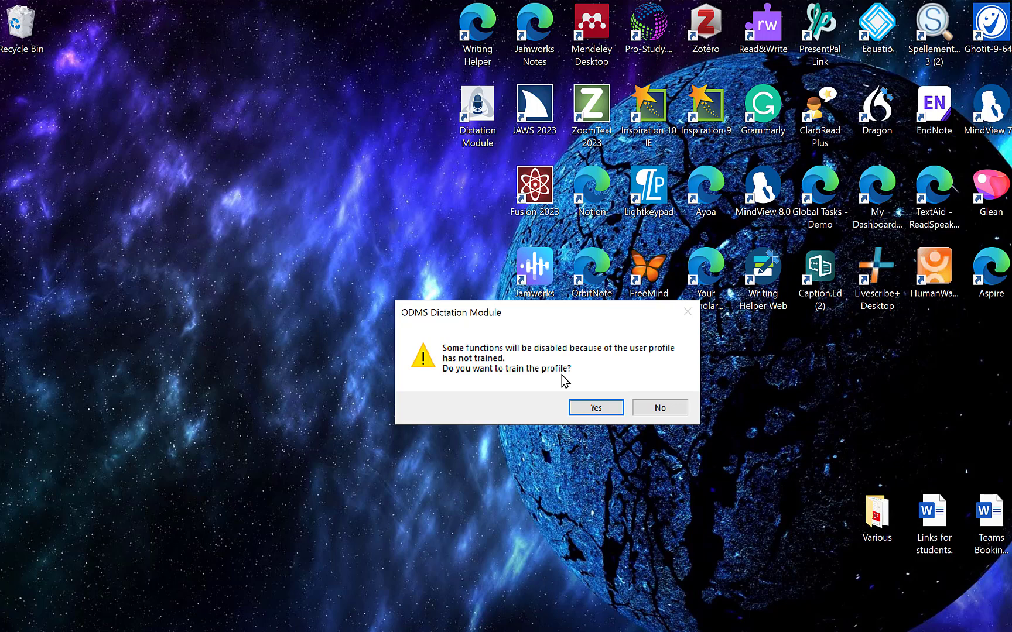
pyautogui.click(596, 408)
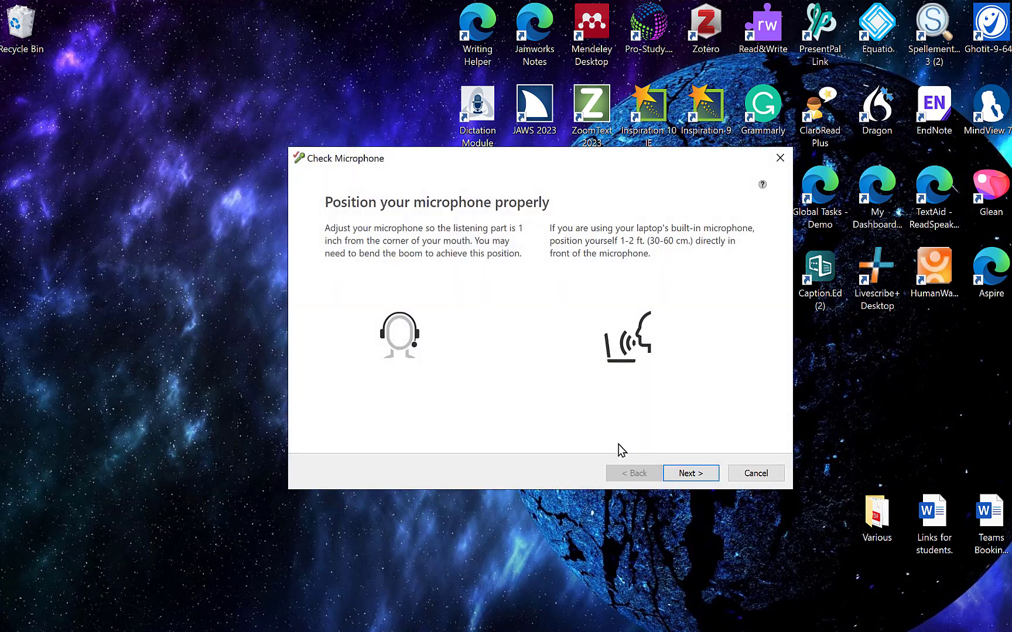
pyautogui.click(685, 474)
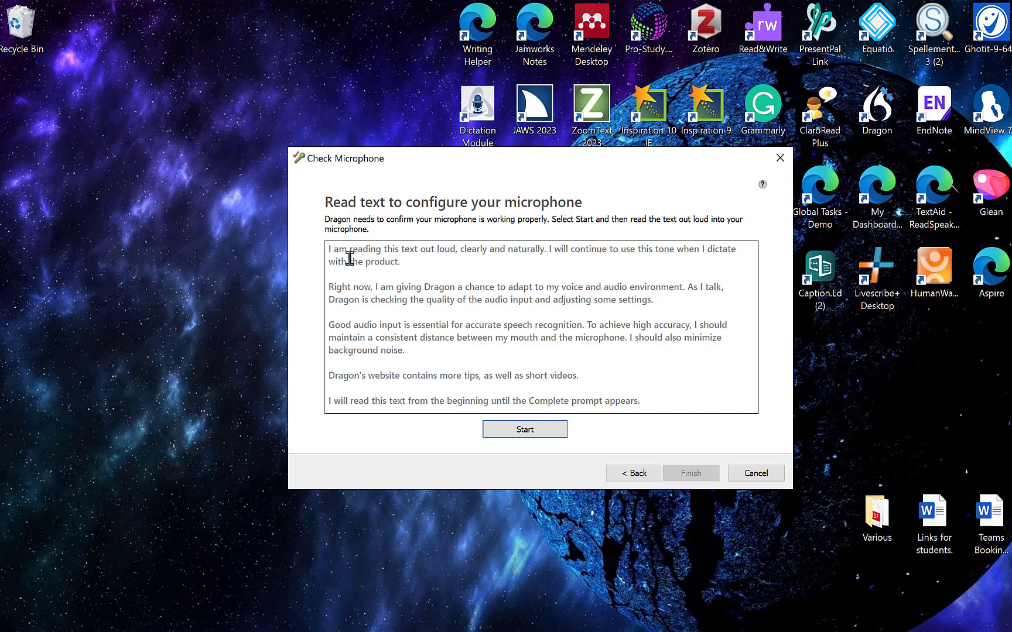
pyautogui.click(750, 476)
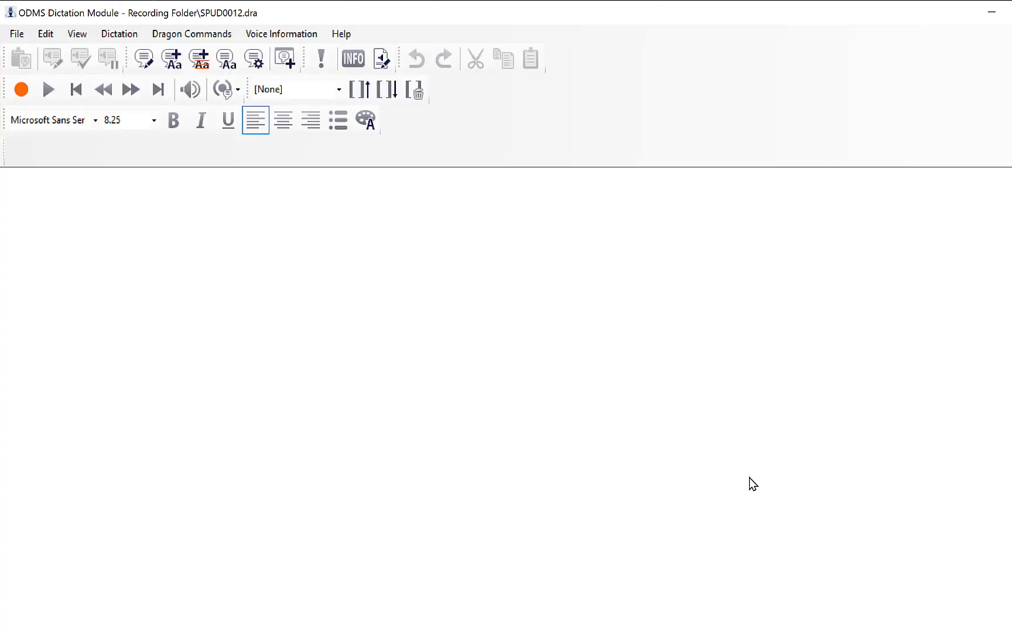
# - Record a short spoken test transcribed live into SPUD0012.dra
pyautogui.click(20, 92)
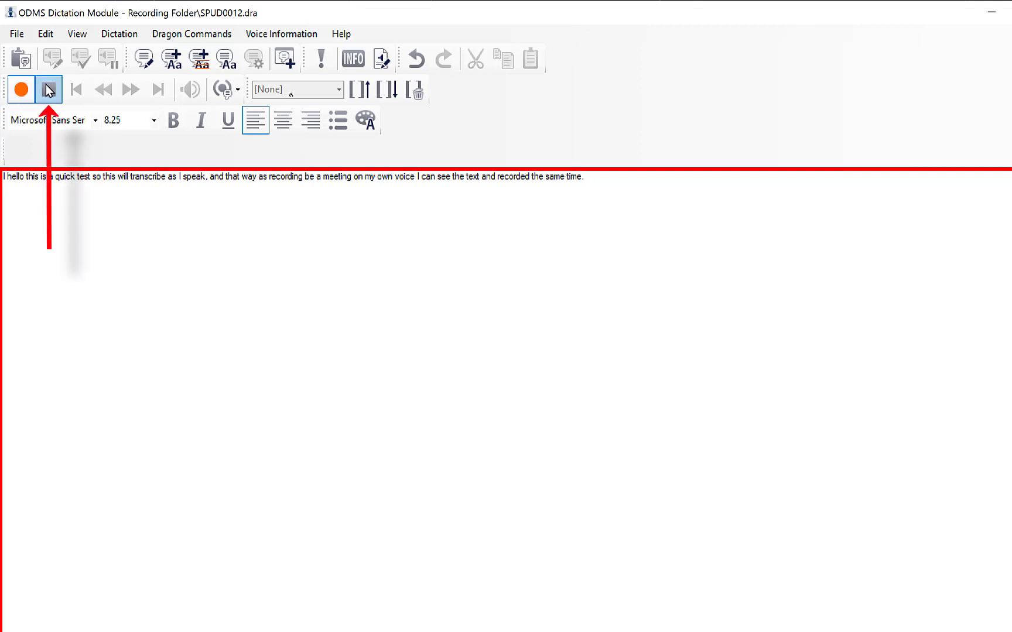
pyautogui.click(49, 91)
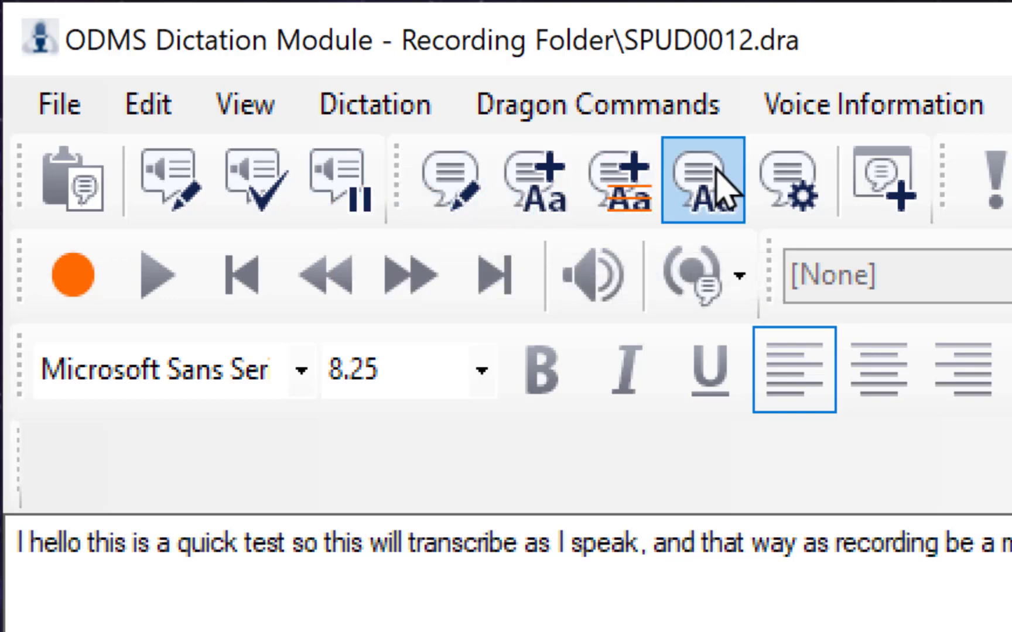
pyautogui.doubleClick(842, 548)
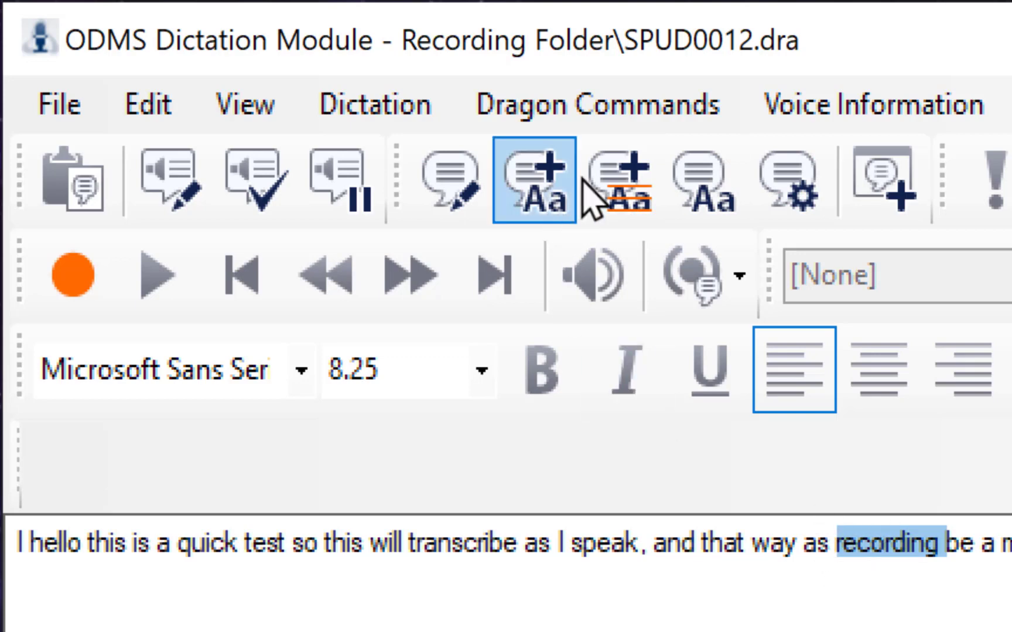
pyautogui.click(631, 171)
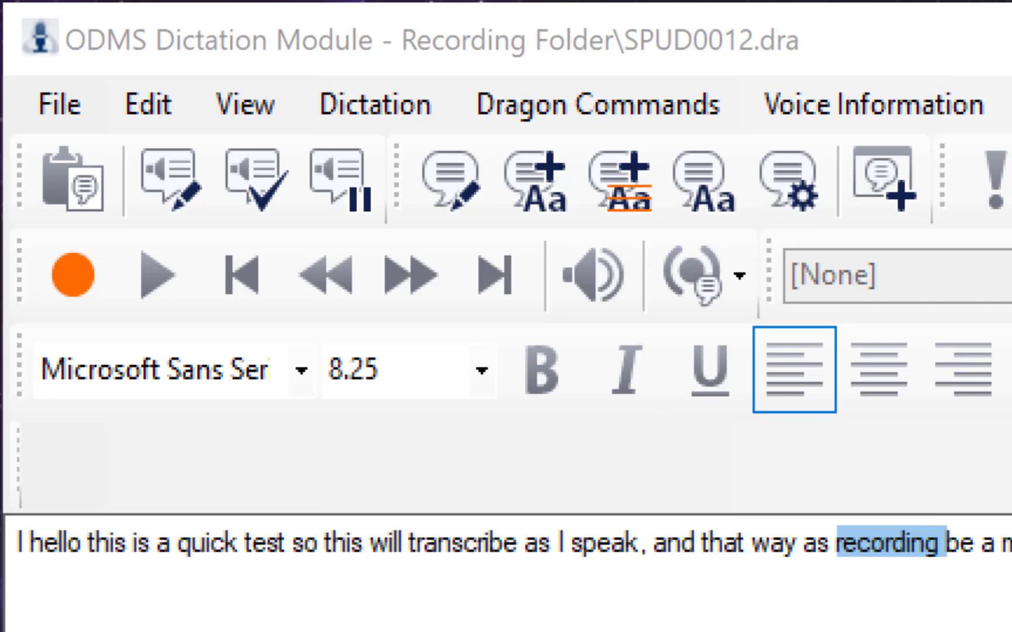
pyautogui.press('Escape')
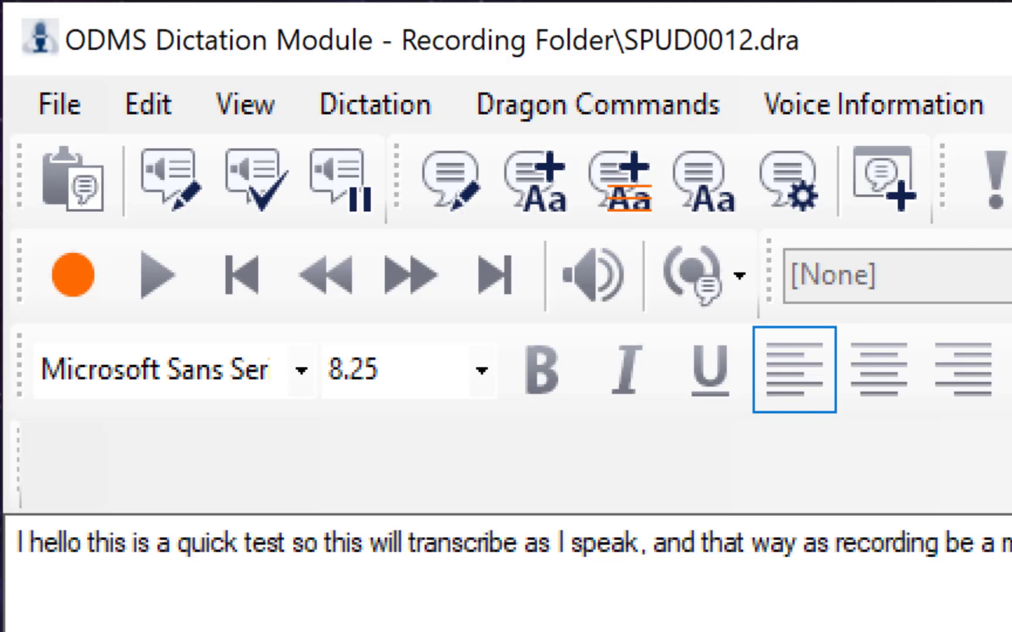
pyautogui.click(482, 370)
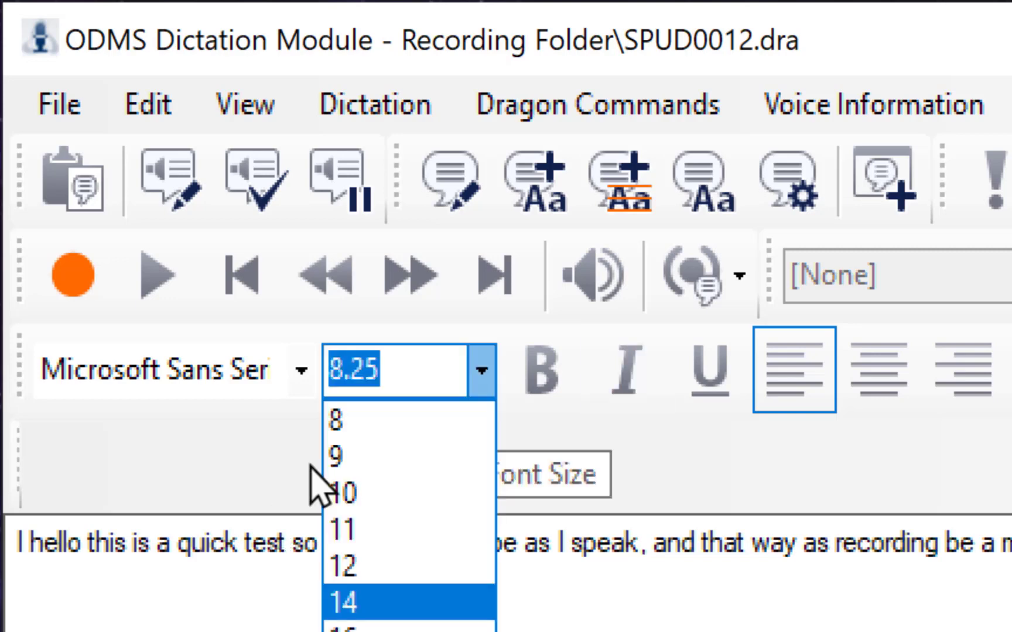
pyautogui.click(218, 379)
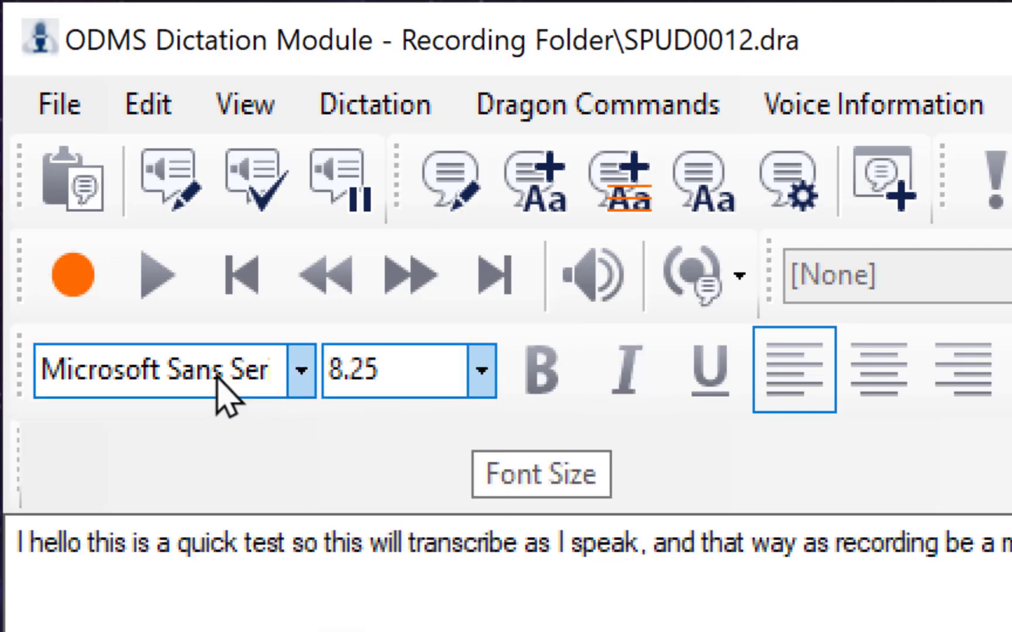
pyautogui.click(301, 371)
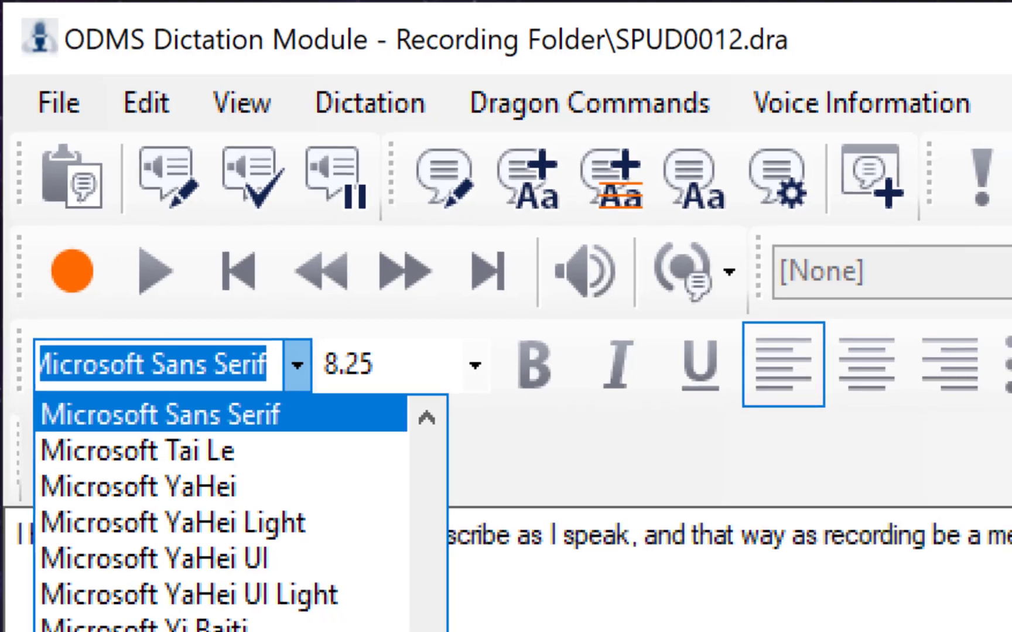
pyautogui.click(298, 365)
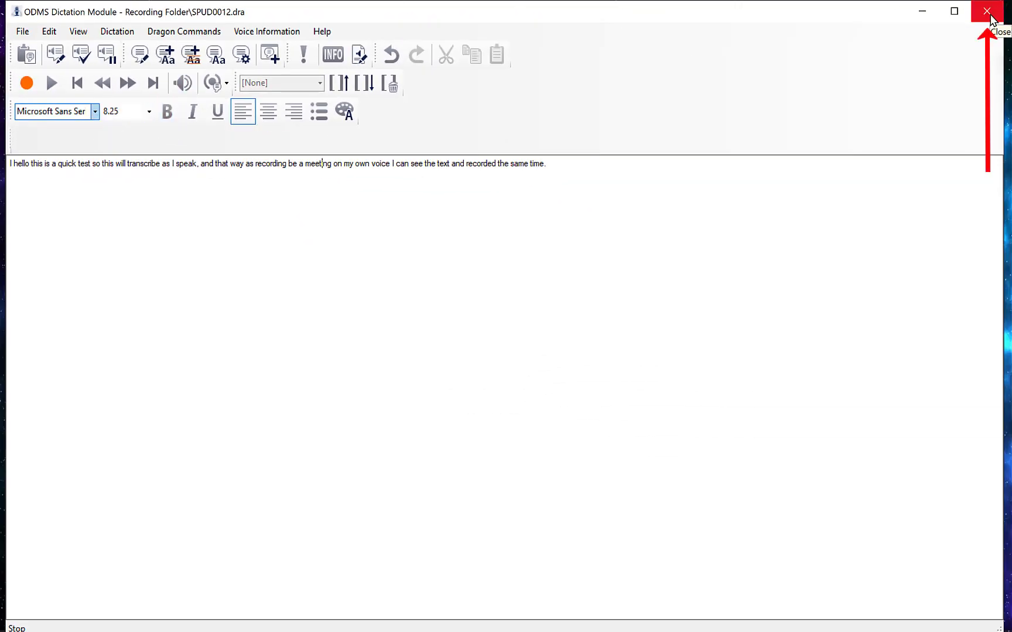
# - Close the document as Finished and save it as 'TEST 2' in Download Tray\Folder A
pyautogui.click(989, 17)
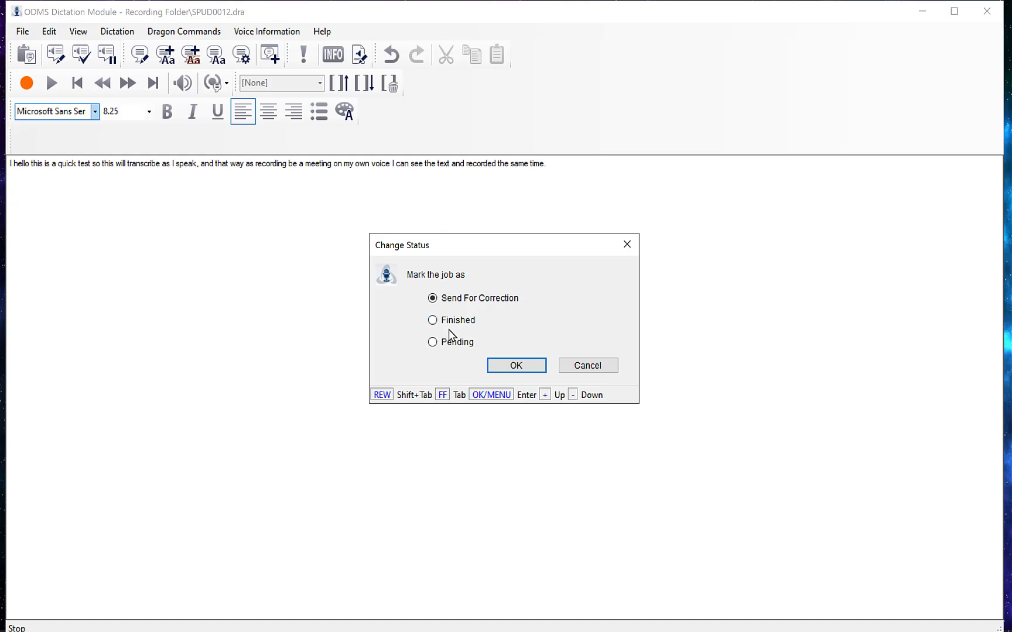
pyautogui.click(433, 320)
pyautogui.click(516, 366)
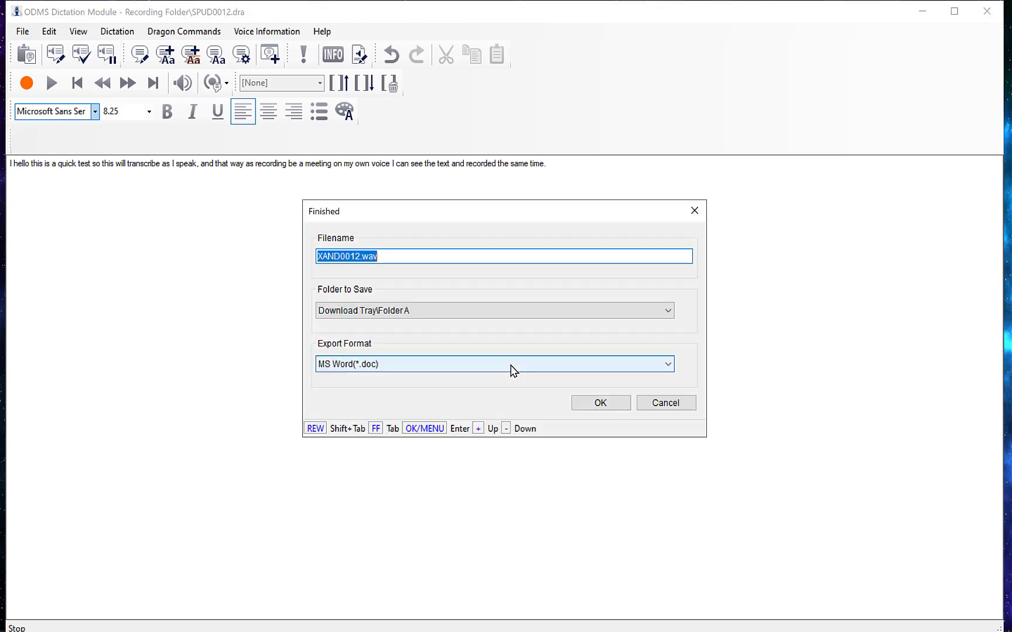
pyautogui.press('BackSpace')
pyautogui.write('TEST 2')
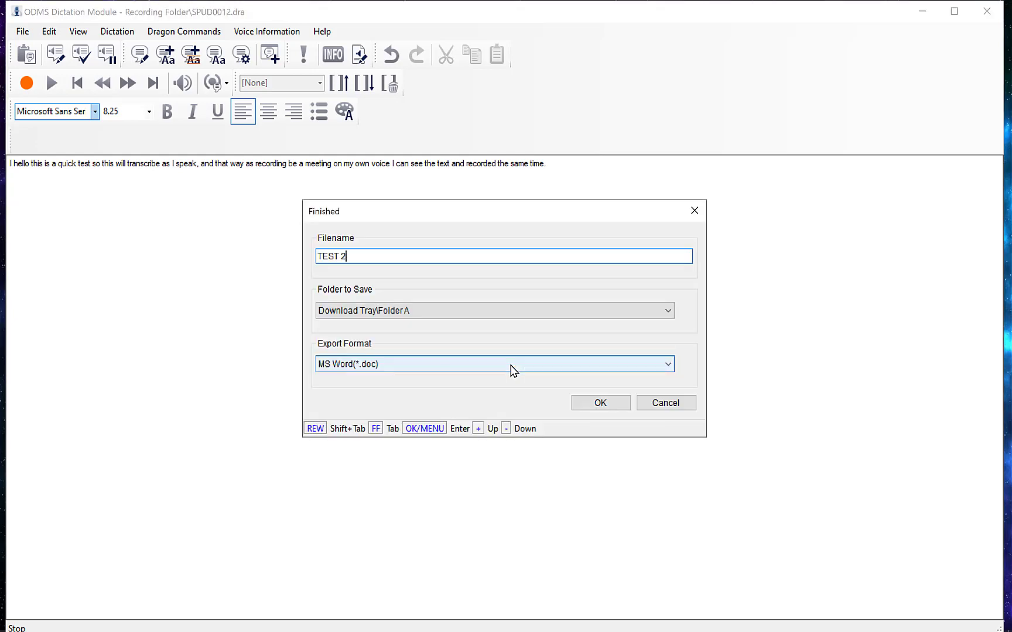
pyautogui.click(402, 312)
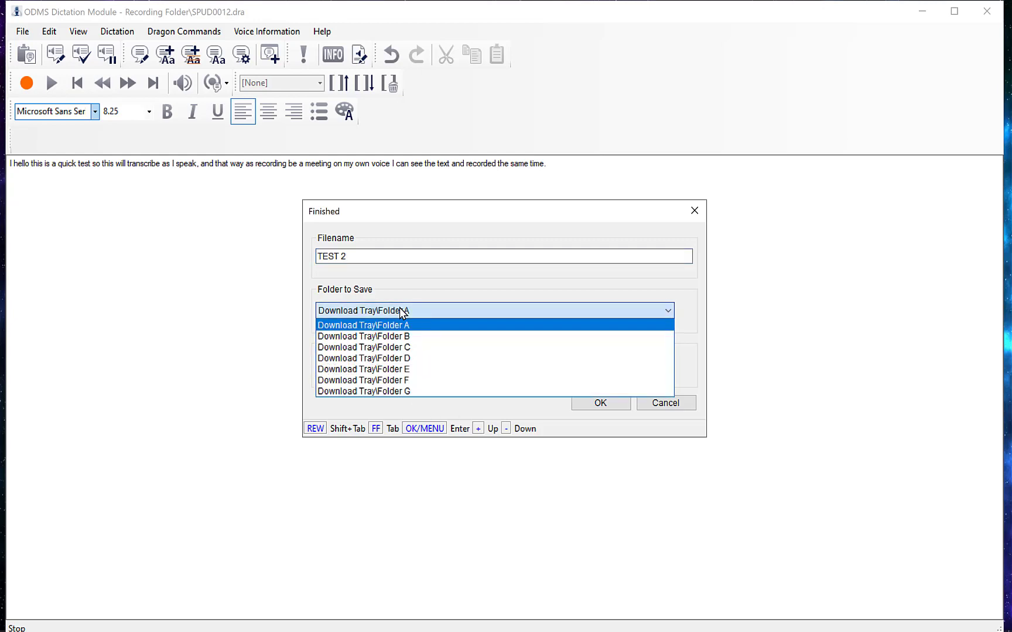
pyautogui.click(402, 312)
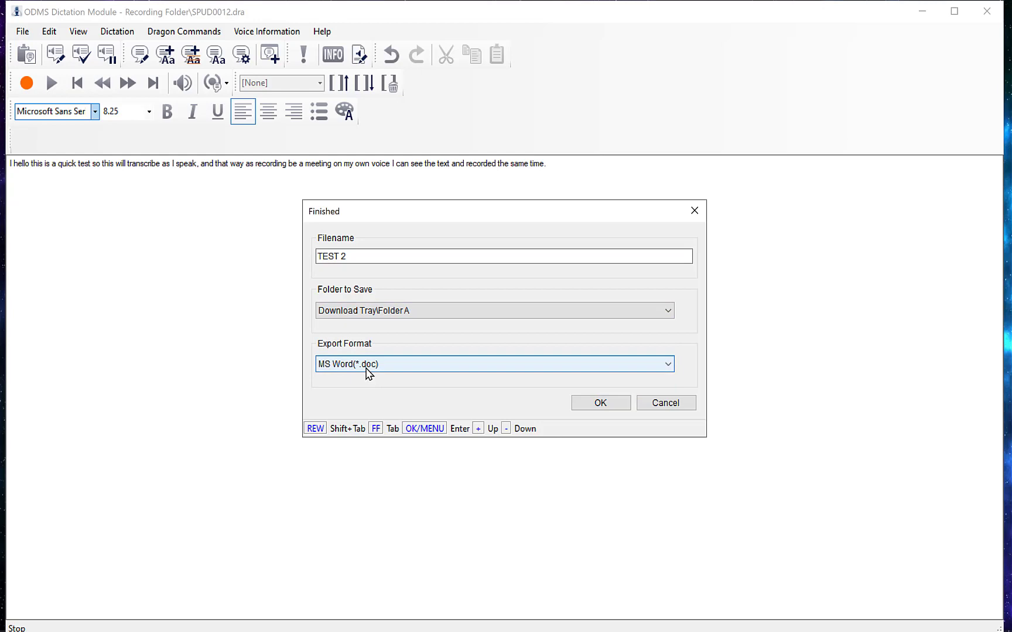
pyautogui.click(599, 404)
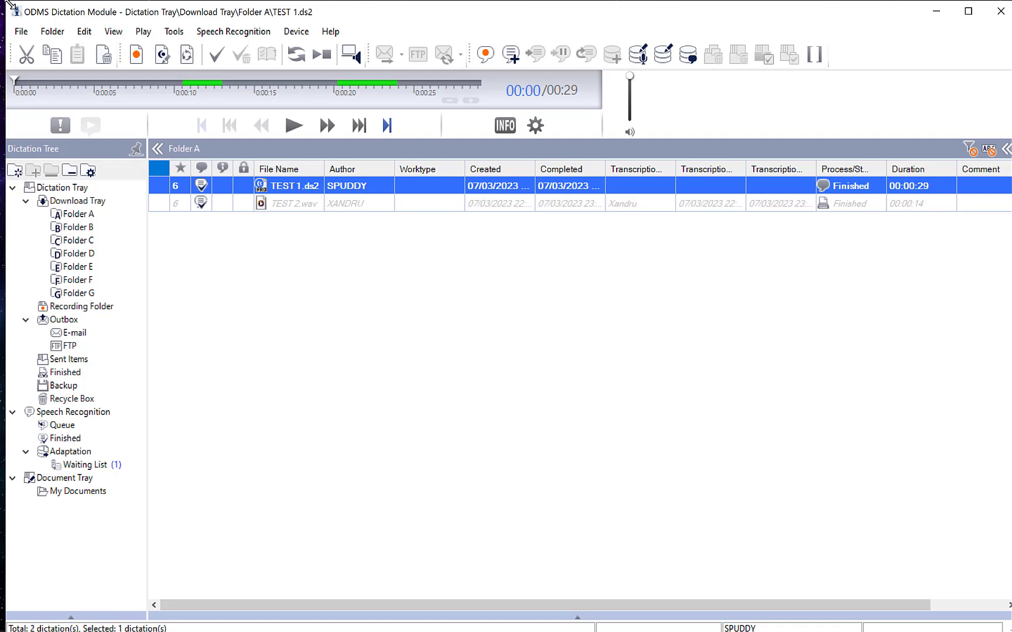
# - Start File > Import Dictation, then cancel it, leaving Folder A and the DM-670 folders showing
pyautogui.click(21, 31)
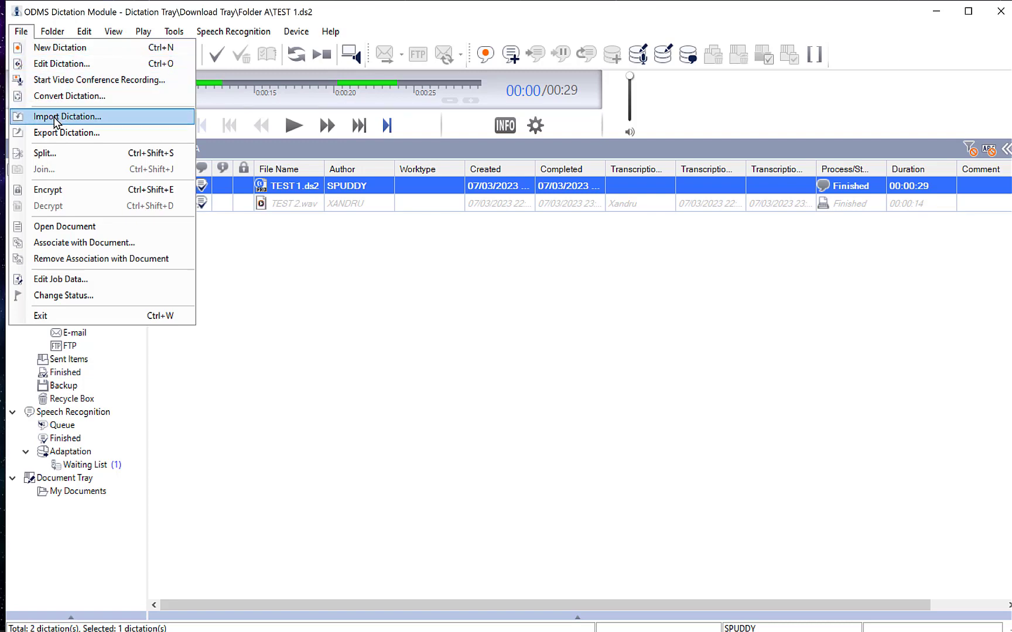
pyautogui.click(56, 121)
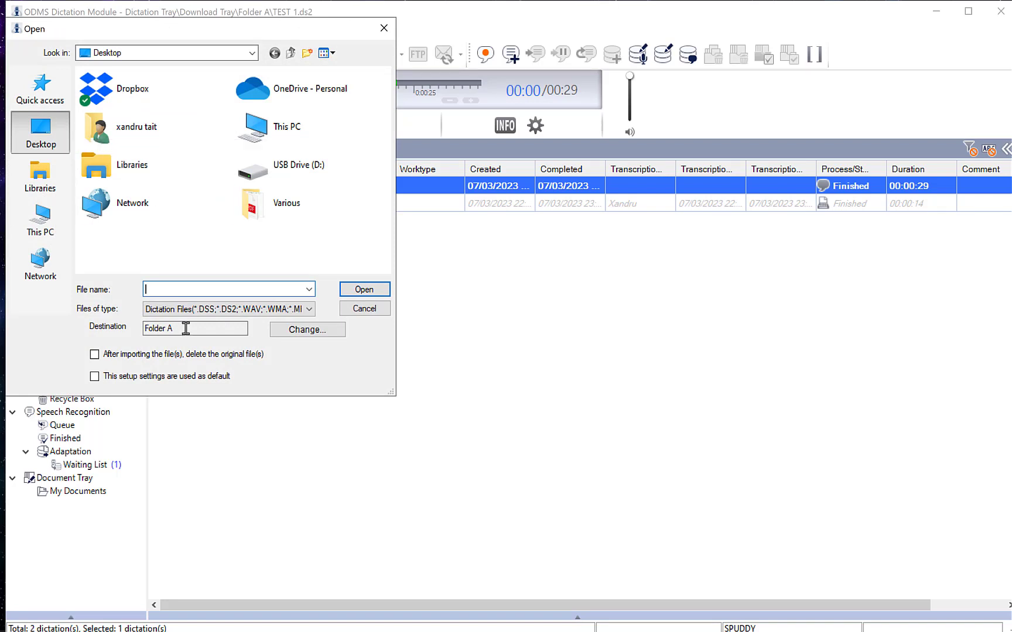
pyautogui.click(361, 312)
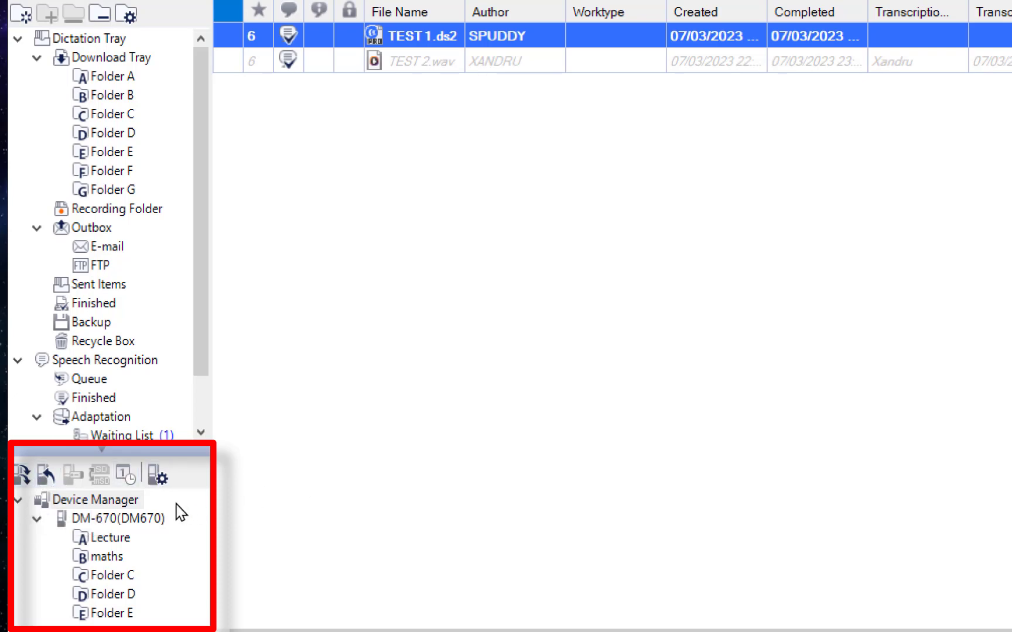
# - Show the ten recordings in the DM-670's Lecture folder and select the second one
pyautogui.click(111, 538)
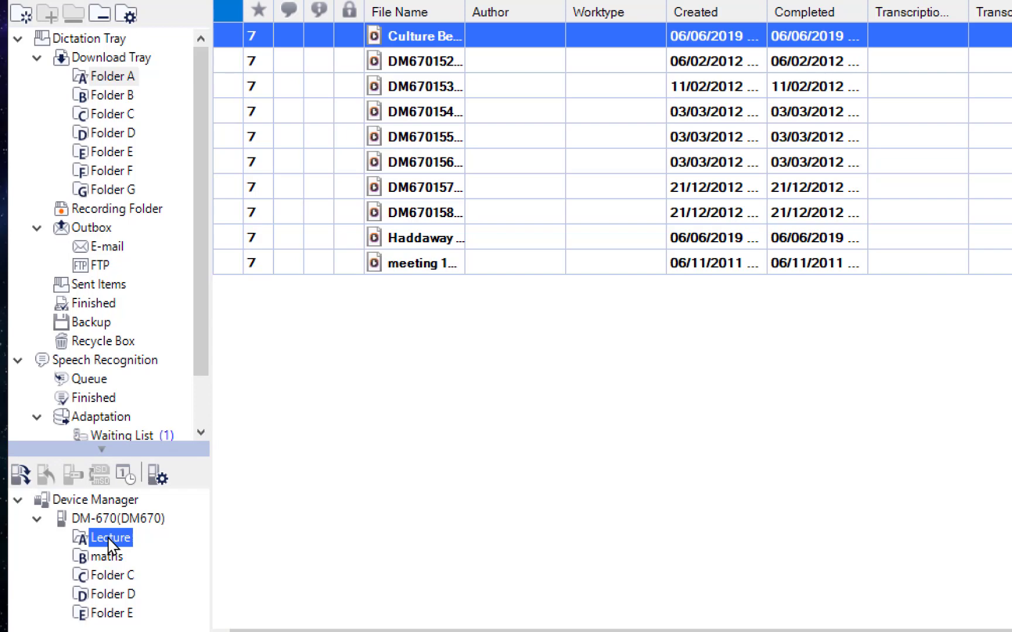
pyautogui.click(425, 61)
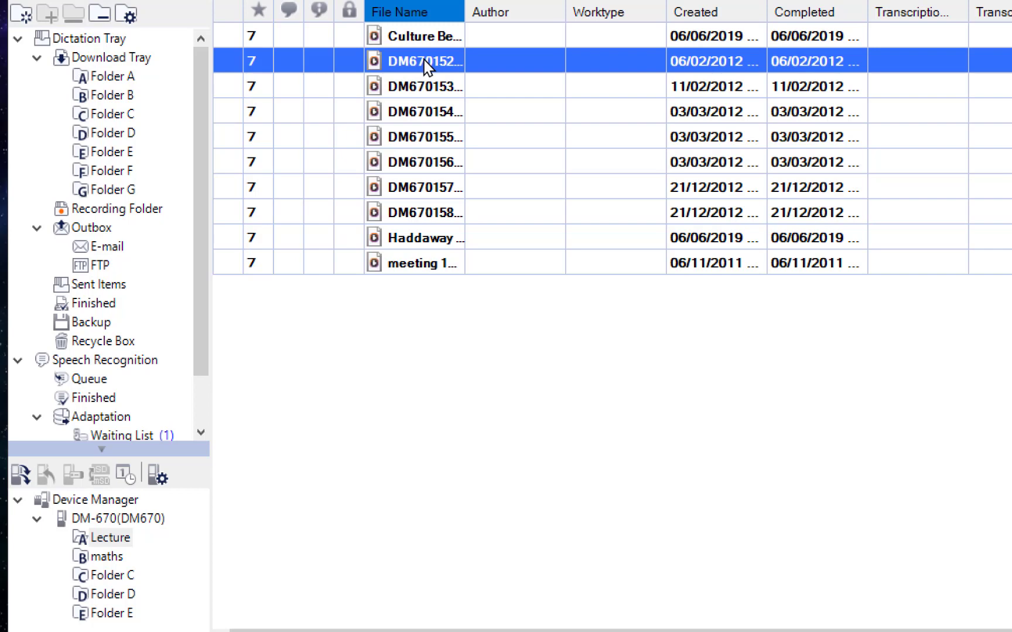
# - Rename Download Tray's Folder A to 'My meeting' and open it to see TEST 1.ds2 and TEST 2.wav
pyautogui.click(120, 82)
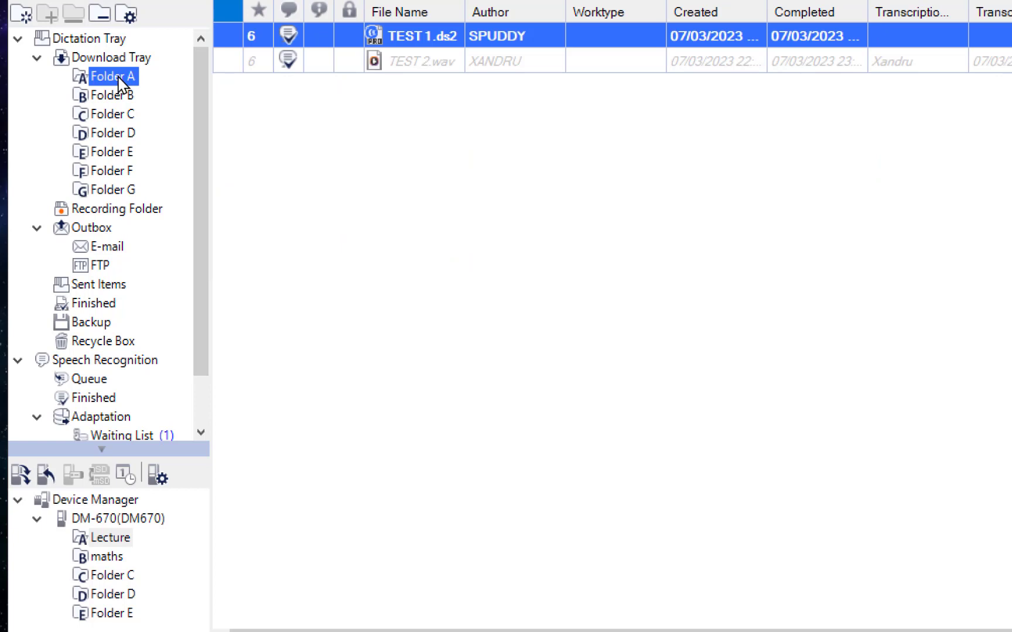
pyautogui.rightClick(121, 84)
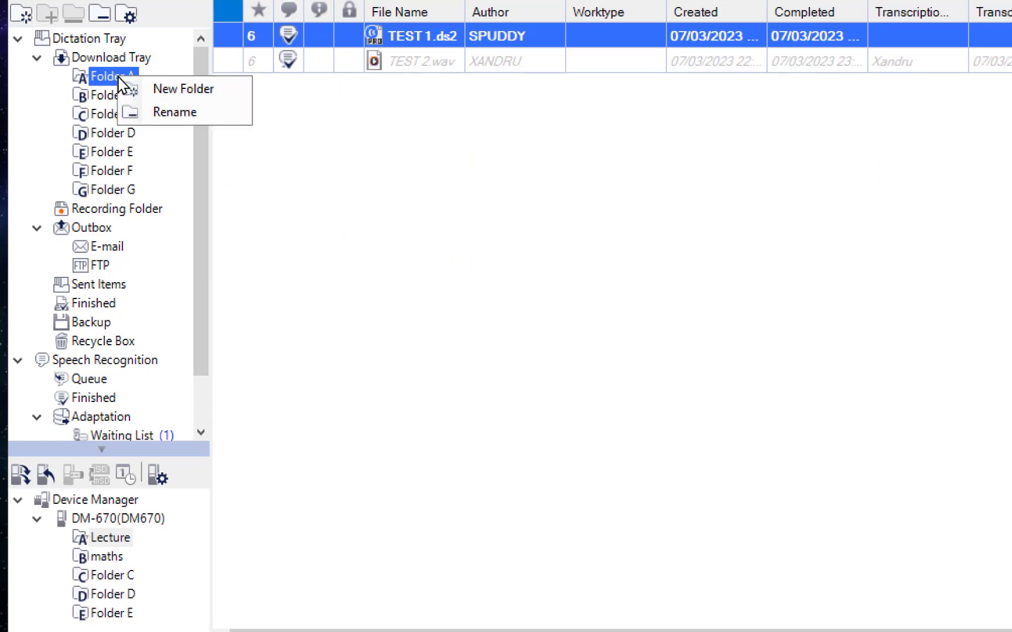
pyautogui.click(151, 112)
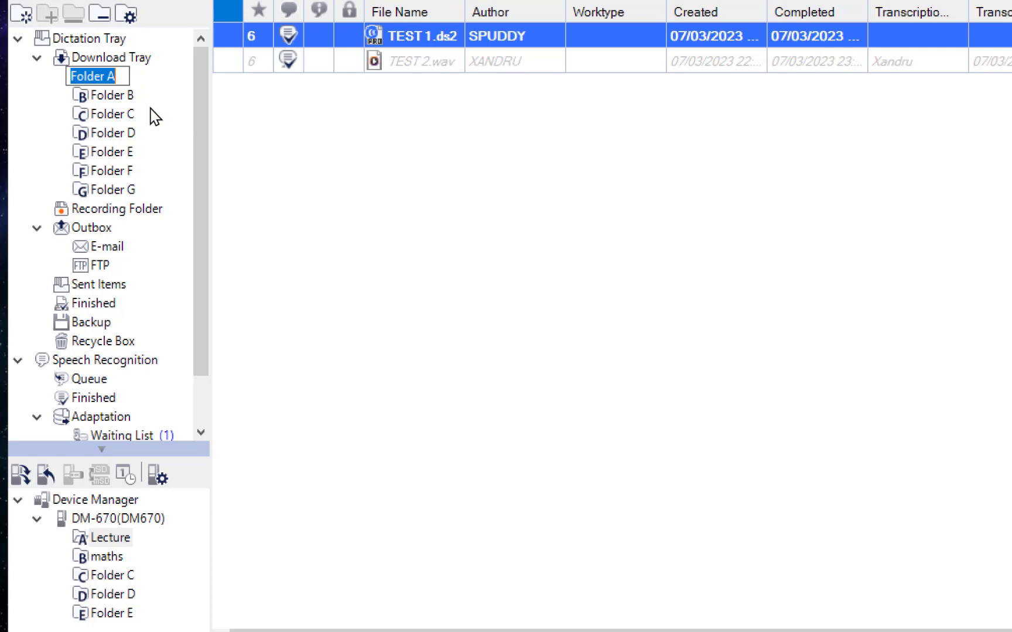
pyautogui.write('My me')
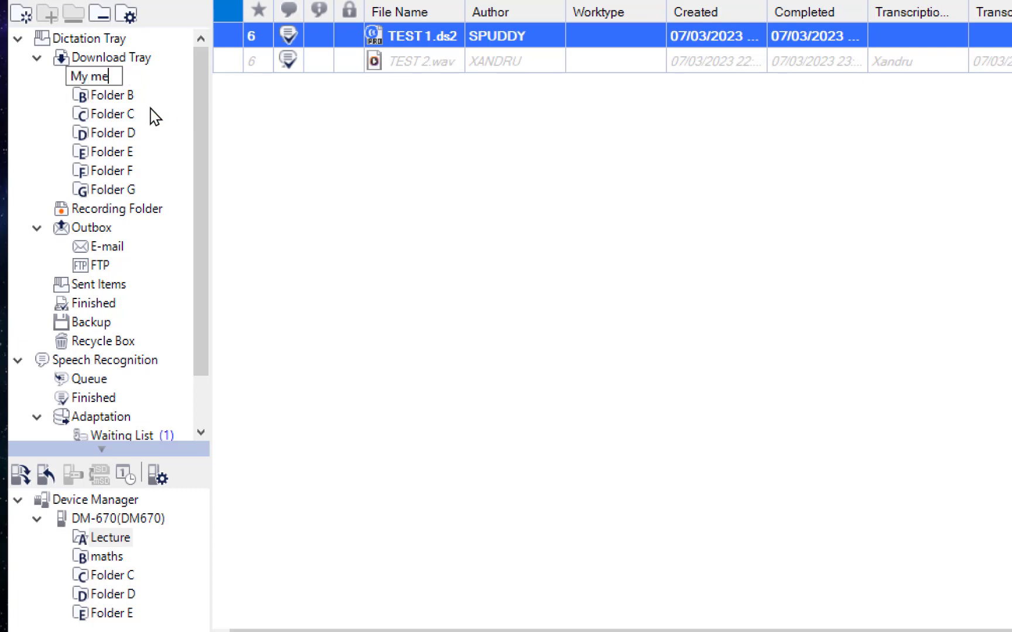
pyautogui.write('eting')
pyautogui.press('Return')
pyautogui.click(150, 109)
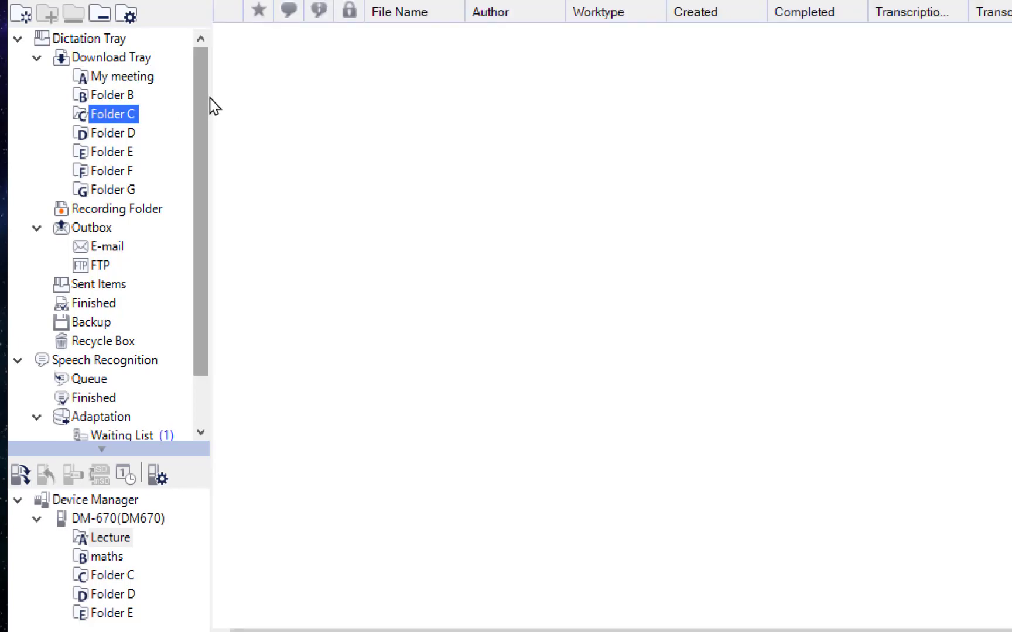
pyautogui.click(139, 75)
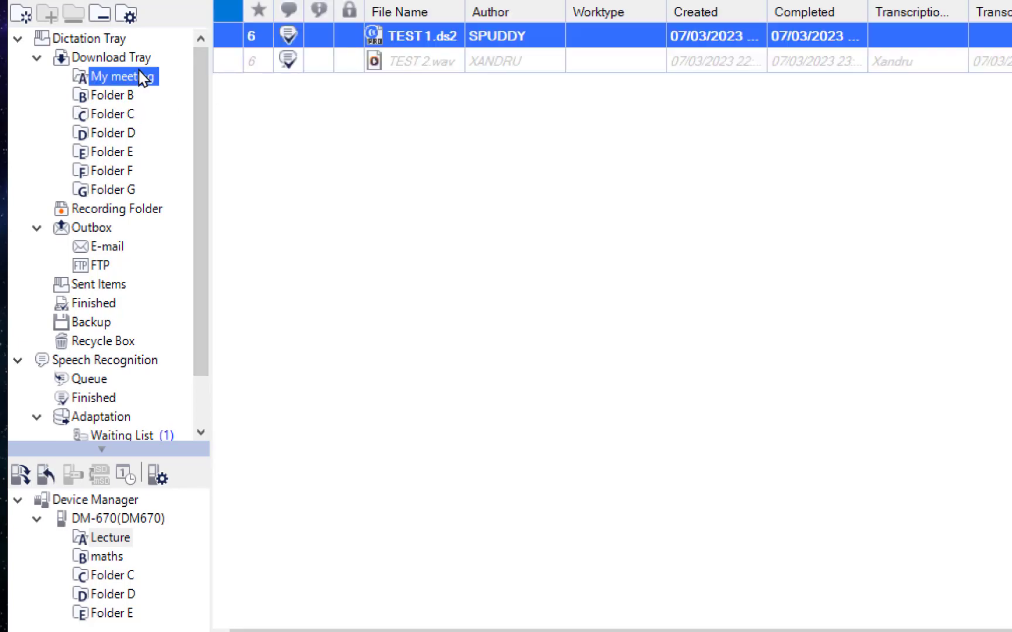
# - Drag DM670152 from the DM-670 Lecture folder into My meeting and open that folder
pyautogui.click(116, 539)
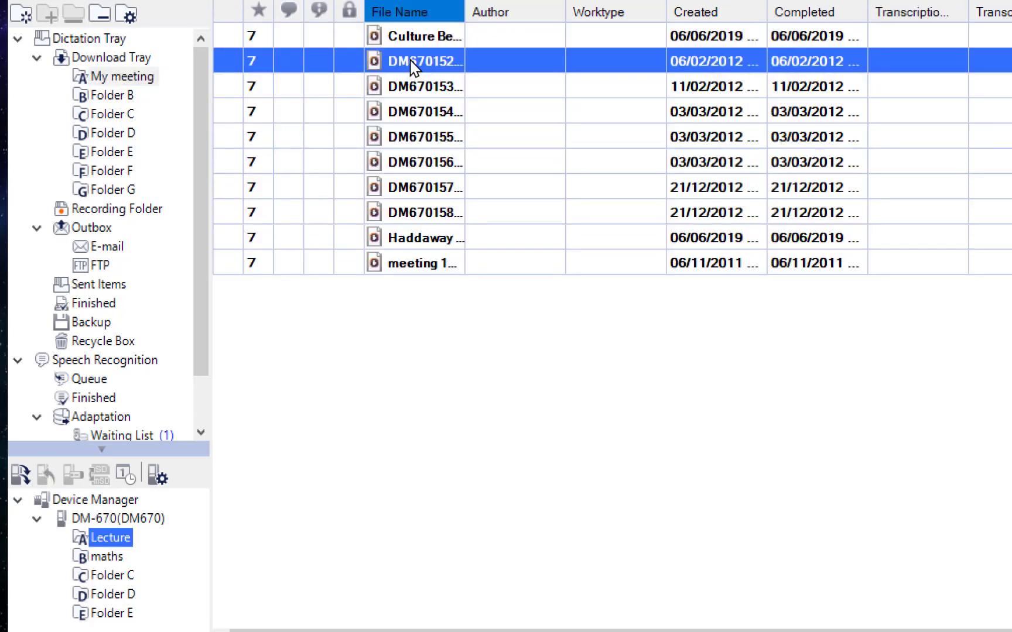
pyautogui.moveTo(412, 71); pyautogui.dragTo(120, 82)
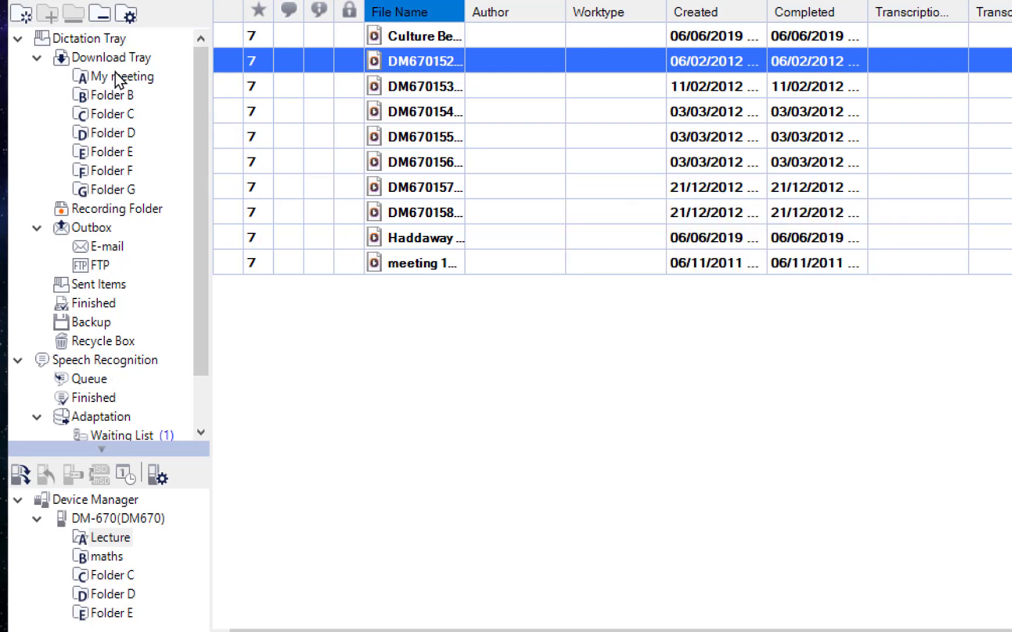
pyautogui.click(119, 79)
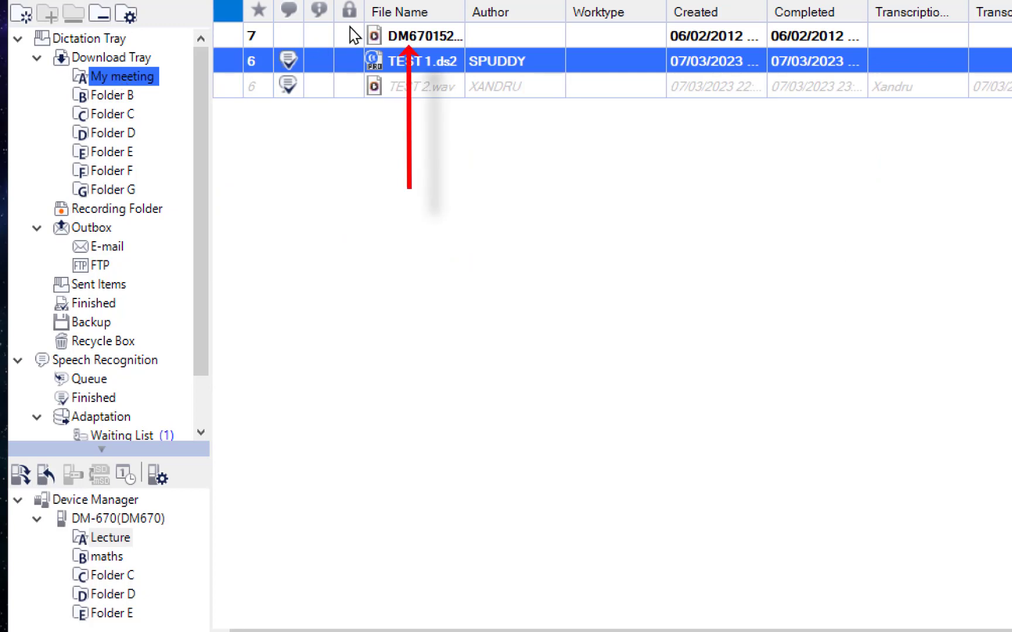
# - Change the DM670152 recording's file name to 'Meeting one' through Edit Job Data
pyautogui.rightClick(409, 37)
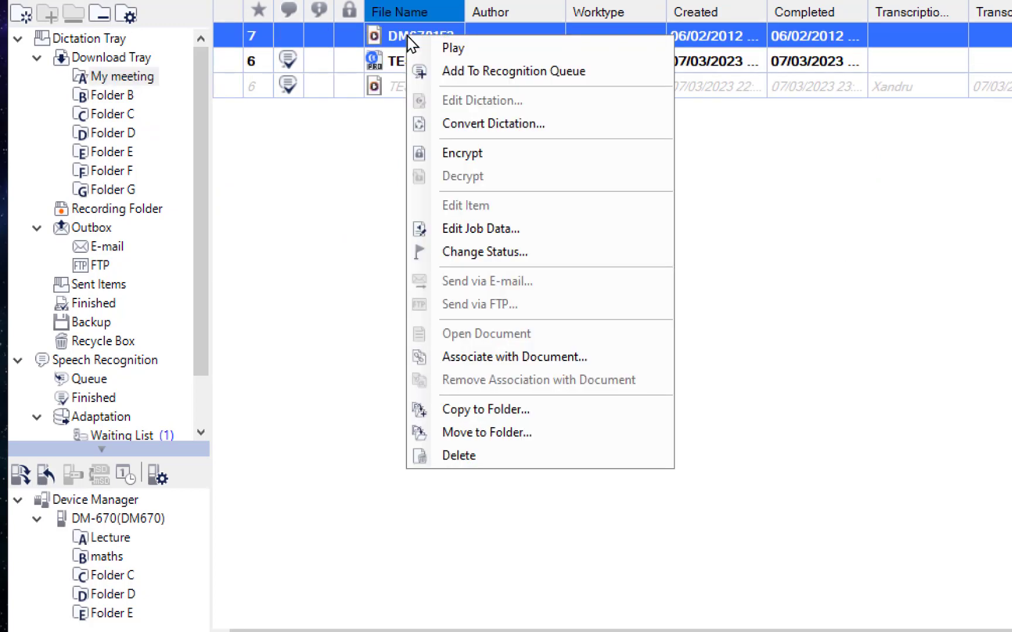
pyautogui.click(491, 231)
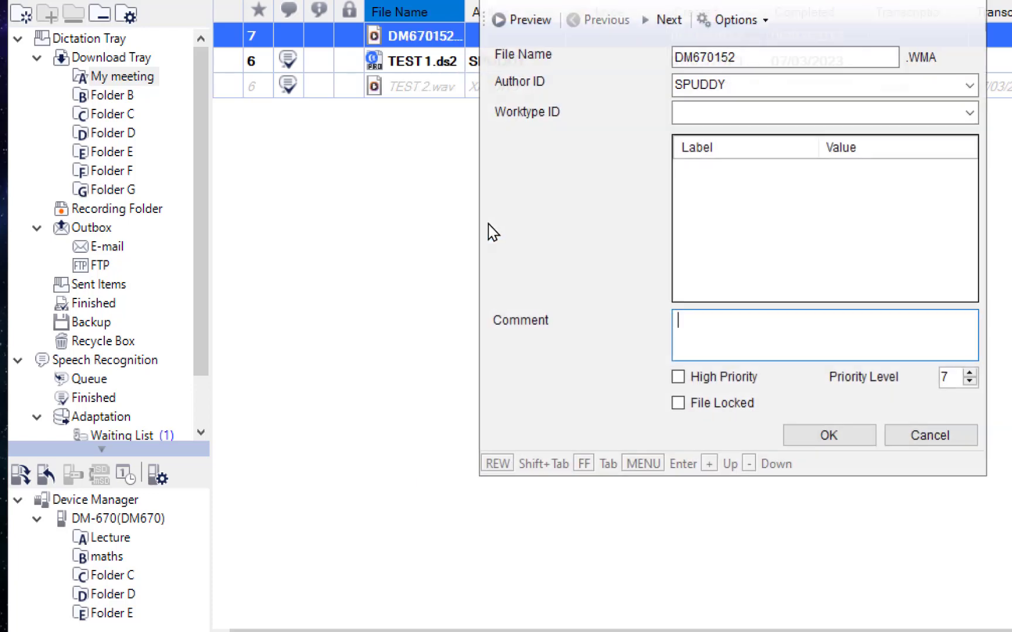
pyautogui.click(749, 60)
pyautogui.press('BackSpace')
pyautogui.press('BackSpace')
pyautogui.press('BackSpace')
pyautogui.press('BackSpace')
pyautogui.press('BackSpace')
pyautogui.press('BackSpace')
pyautogui.press('BackSpace')
pyautogui.press('BackSpace')
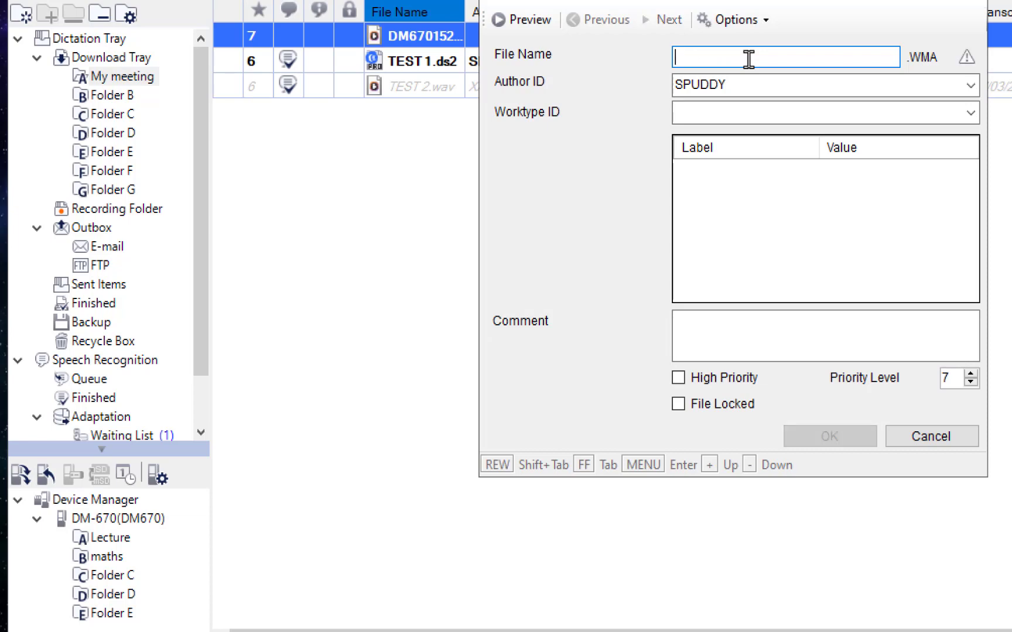
pyautogui.write('Meetin')
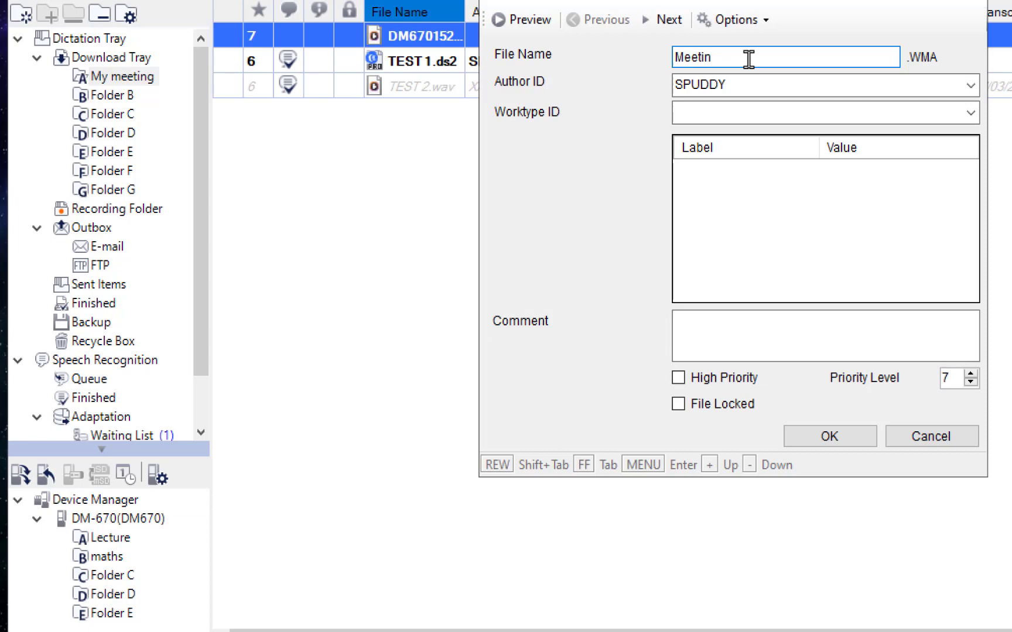
pyautogui.write('g one')
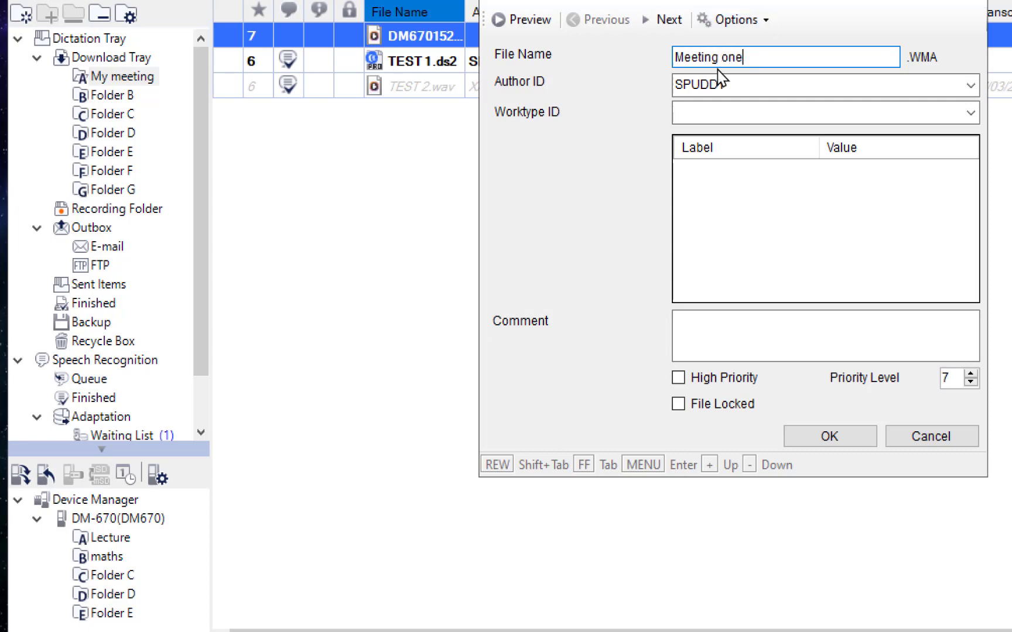
pyautogui.click(830, 436)
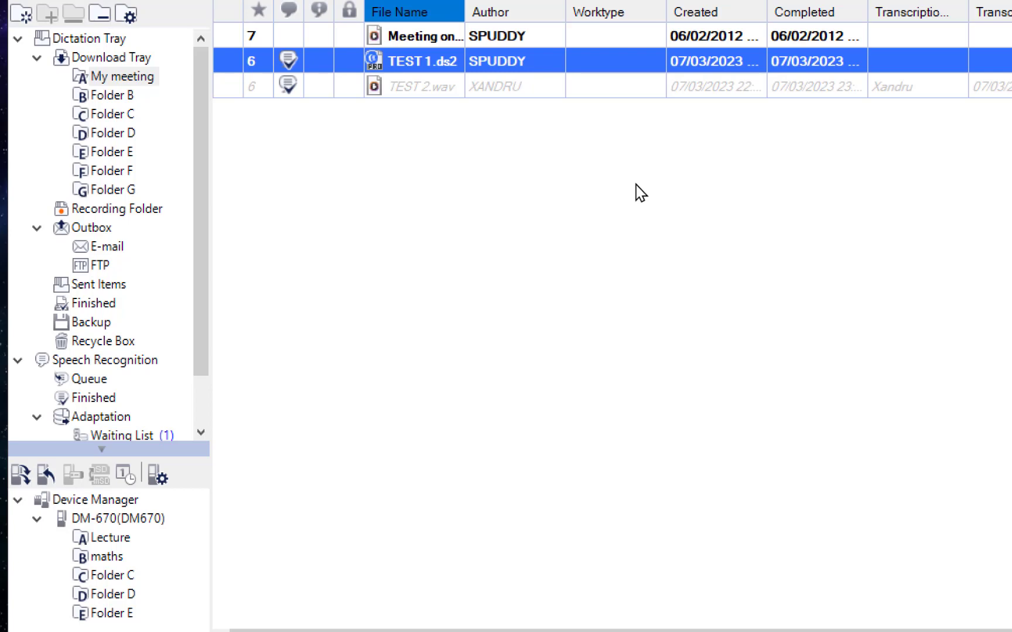
# - Add Meeting one to the Speech Recognition Queue, check it is listed, then return to My meeting
pyautogui.click(453, 38)
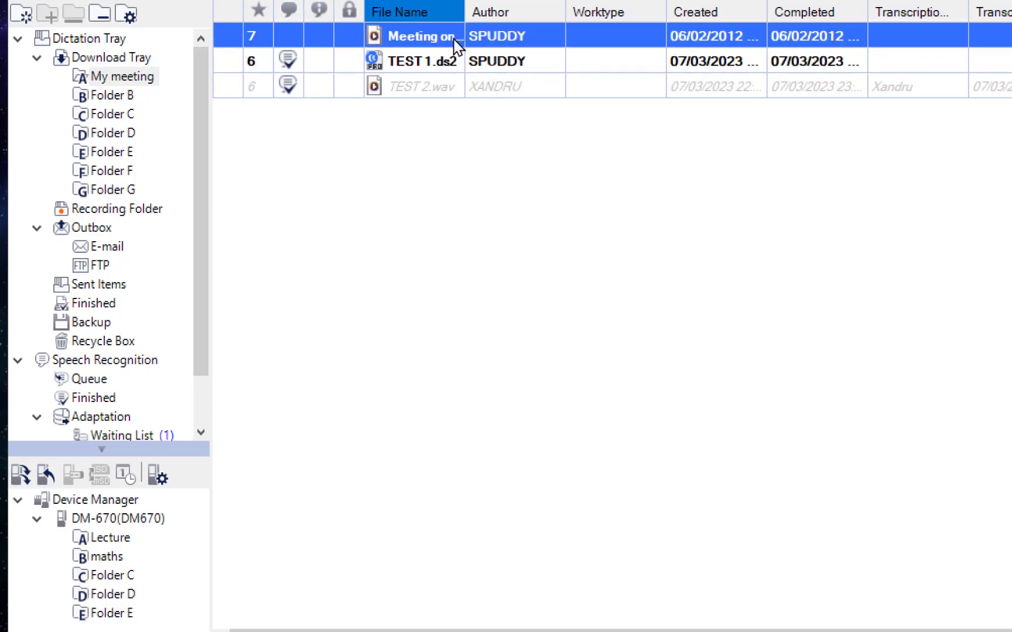
pyautogui.rightClick(455, 44)
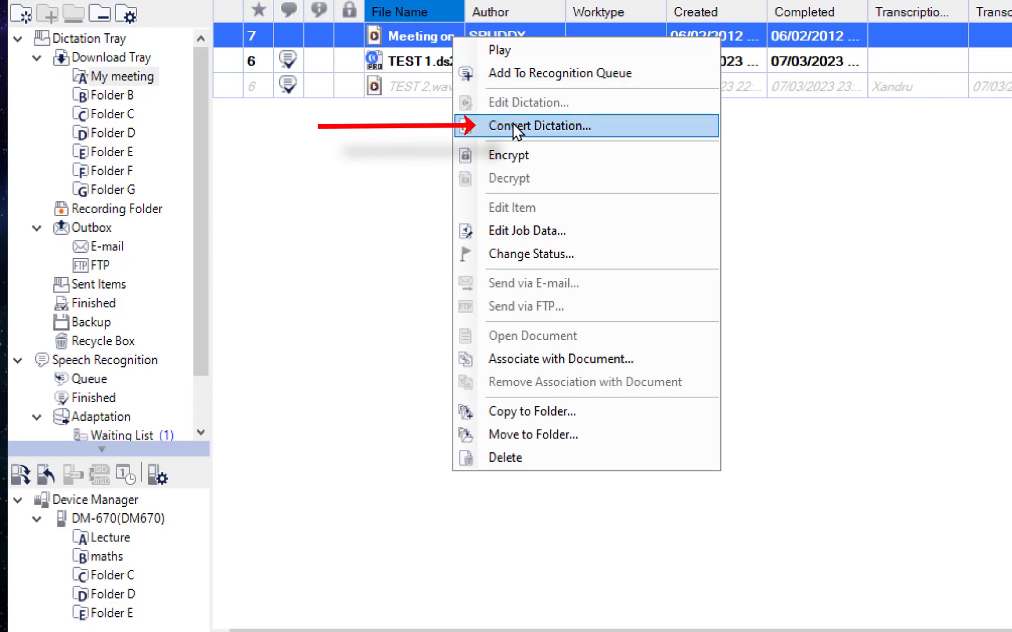
pyautogui.click(533, 79)
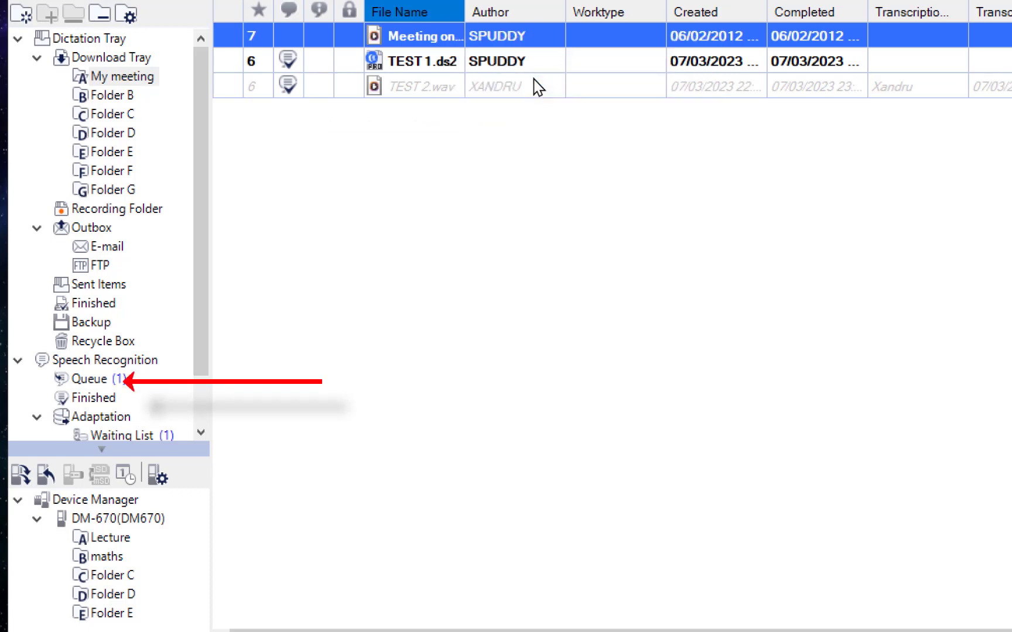
pyautogui.click(89, 380)
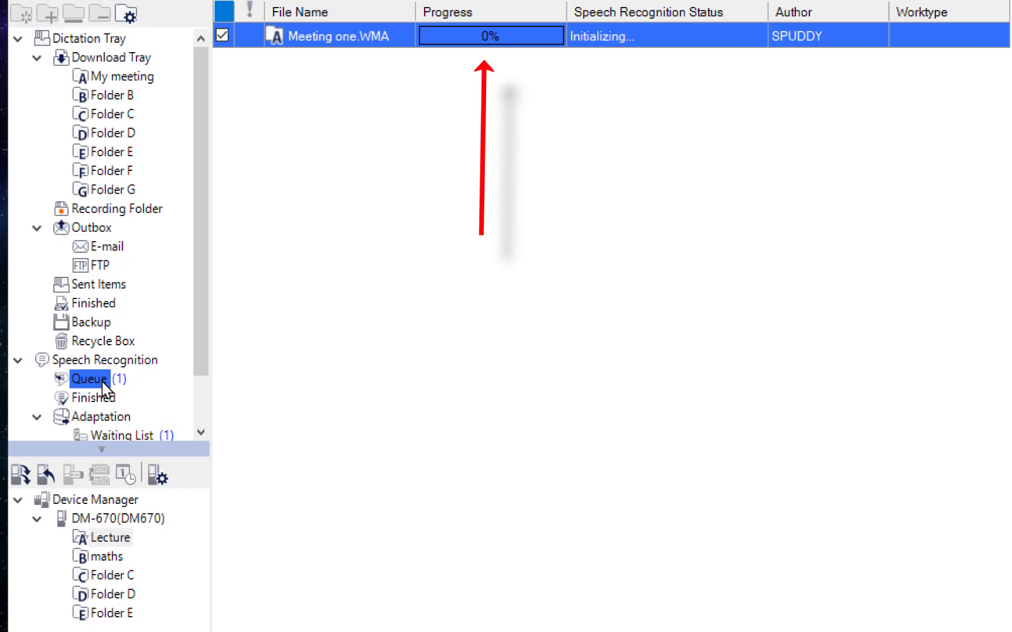
pyautogui.click(117, 82)
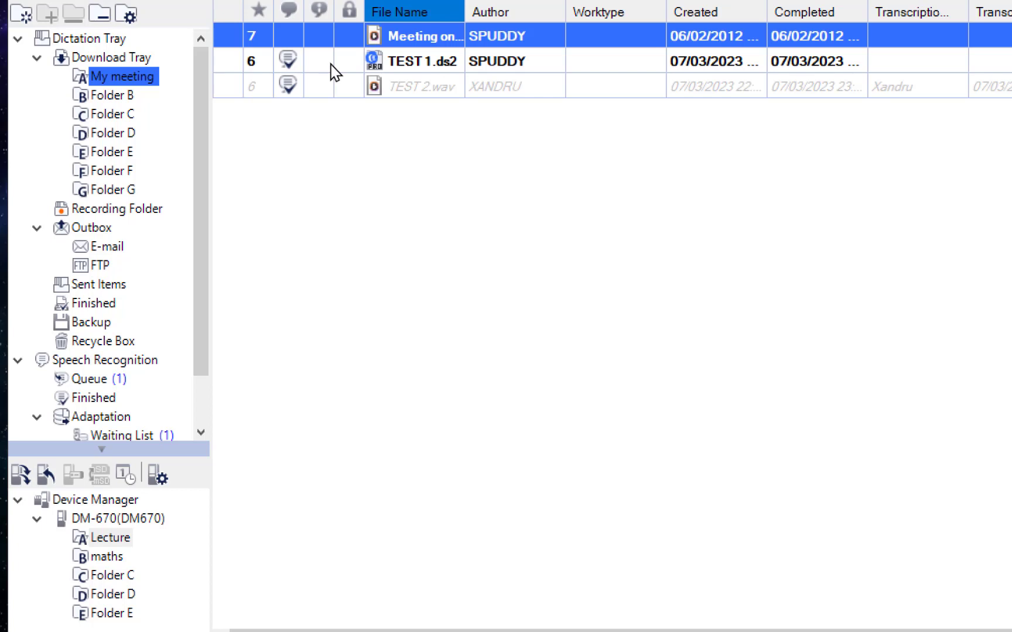
# - Show the empty Outbox > E-mail folder, then open Option Settings from the Tools menu
pyautogui.click(79, 228)
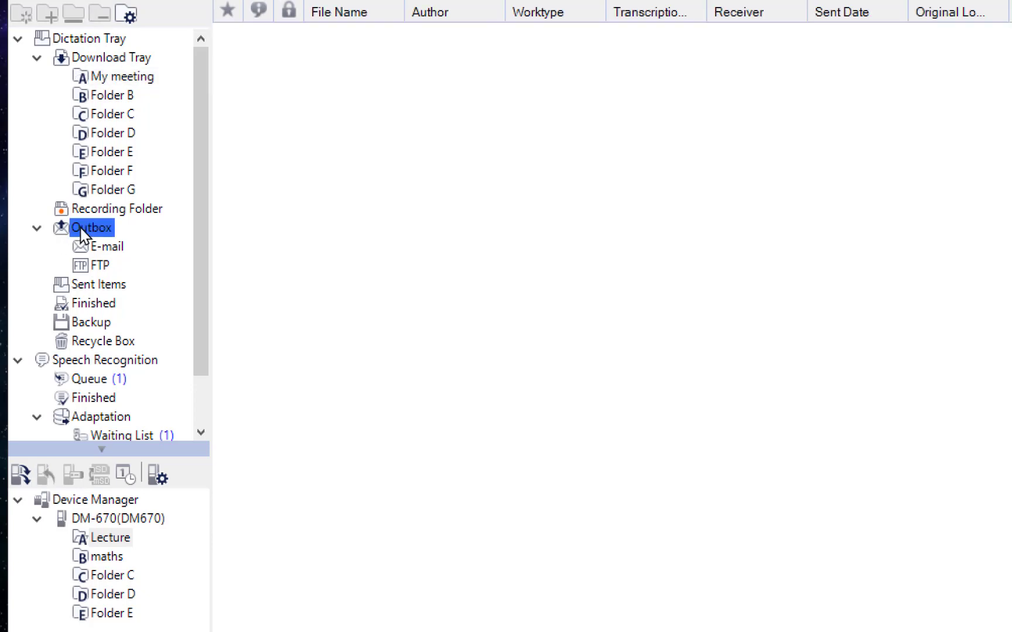
pyautogui.click(103, 248)
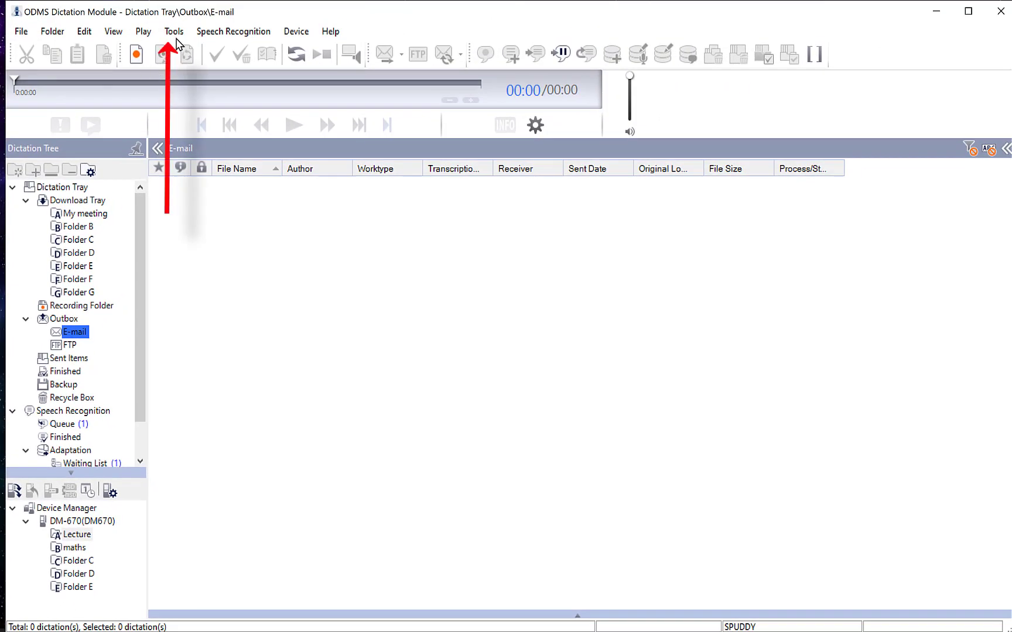
pyautogui.click(174, 31)
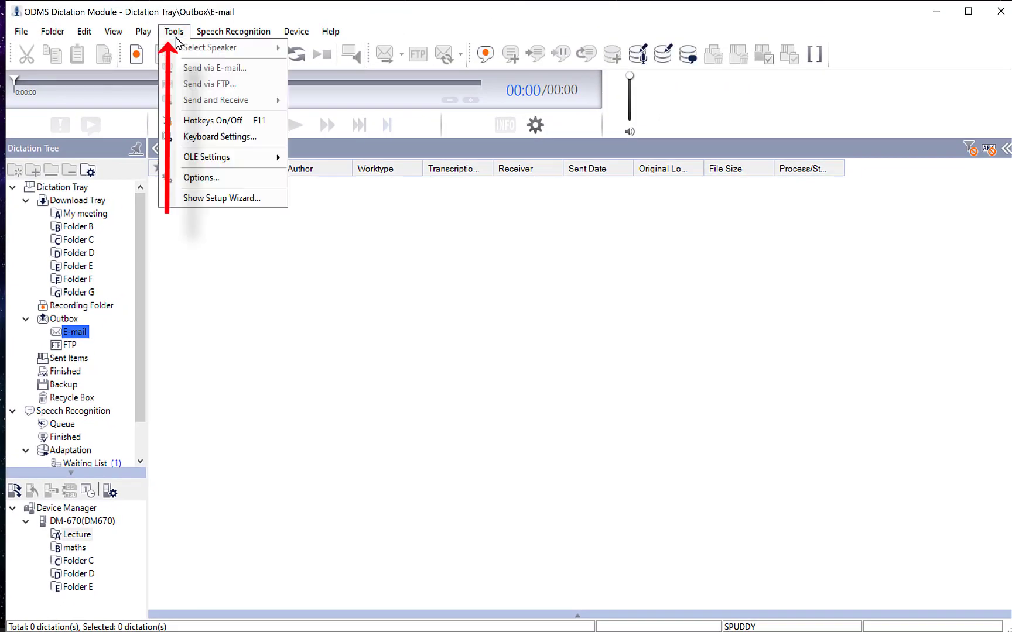
pyautogui.click(236, 184)
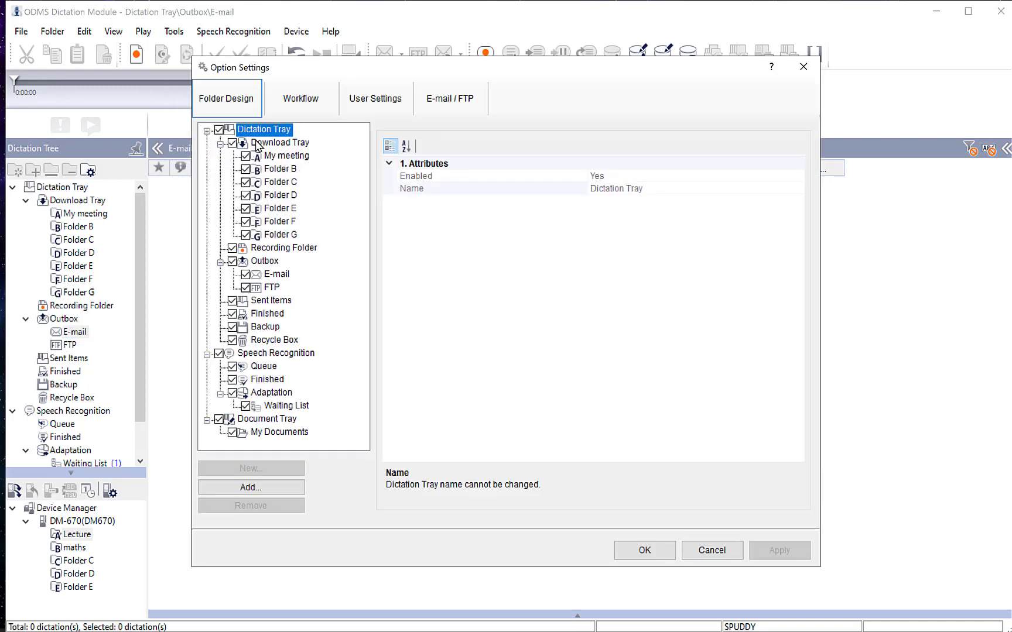
# - Browse the Workflow tab's Download and Import settings
pyautogui.click(301, 98)
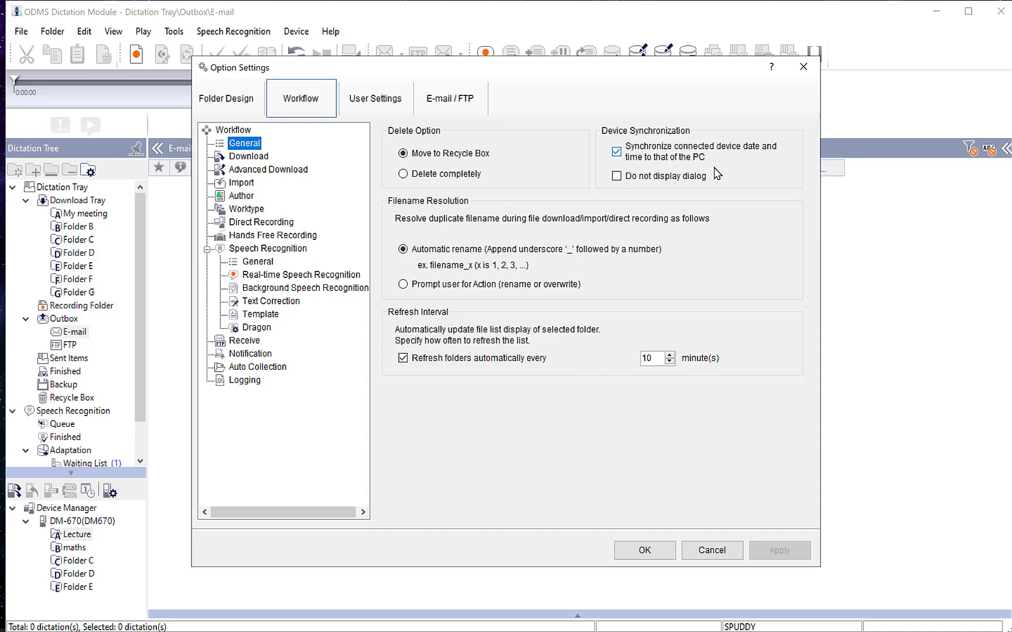
pyautogui.click(254, 158)
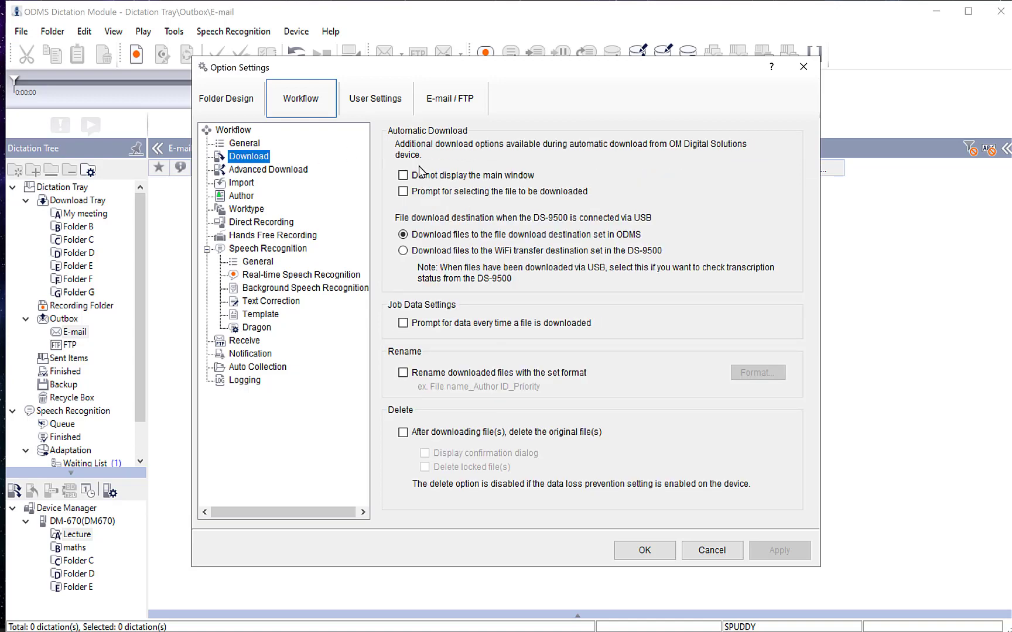
pyautogui.click(241, 185)
# - Remove the second author from the Author List, then view the Worktype list
pyautogui.click(246, 199)
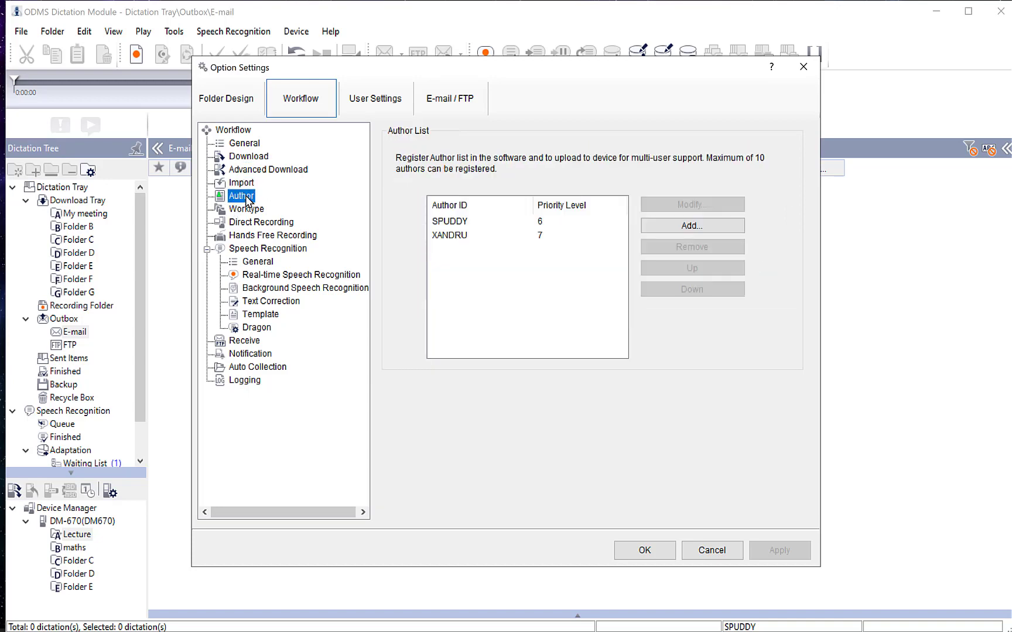
pyautogui.click(459, 225)
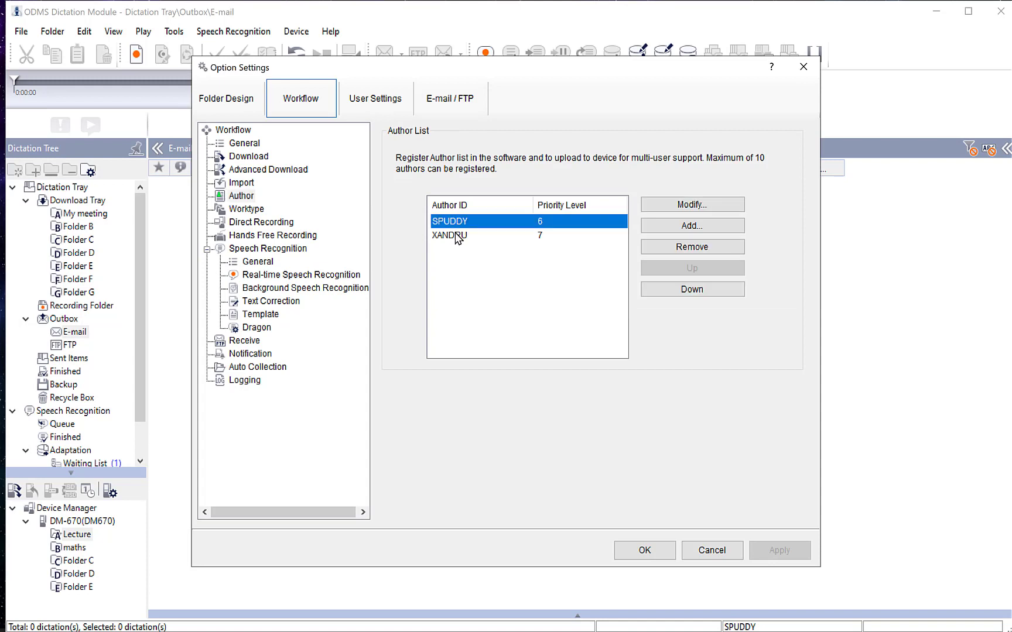
pyautogui.click(458, 237)
pyautogui.click(701, 247)
pyautogui.click(526, 374)
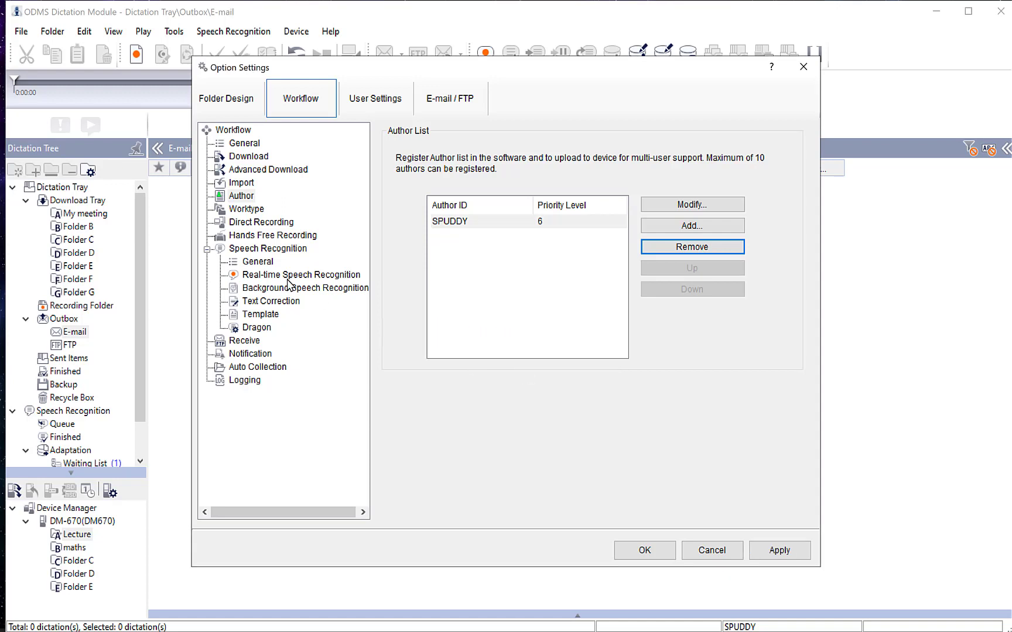
pyautogui.click(243, 212)
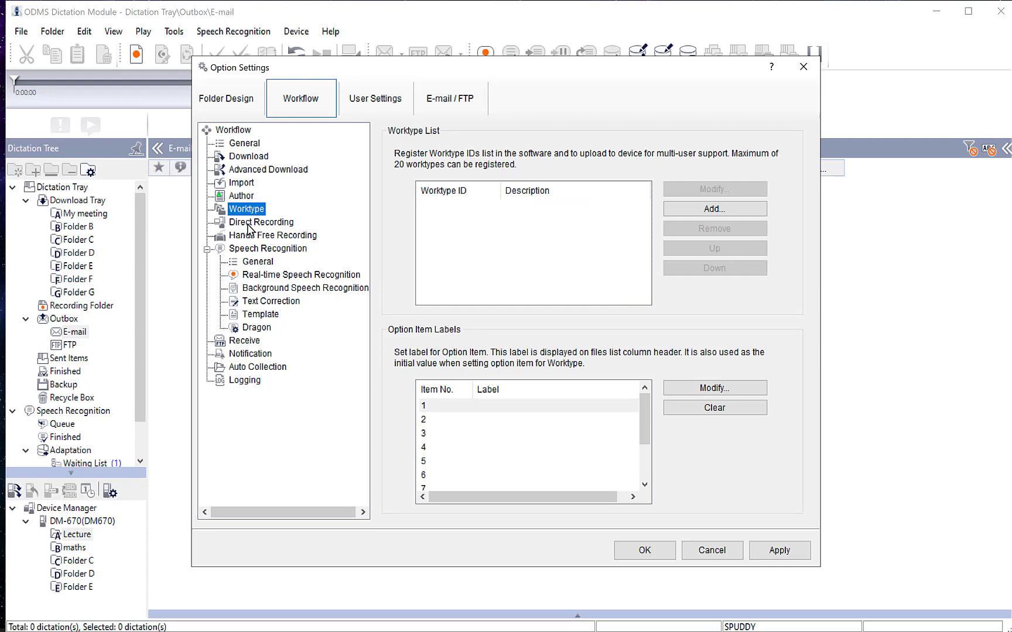
# - Review User Settings and E-mail / FTP, cancel adding an e-mail profile, and close Option Settings unsaved
pyautogui.click(381, 102)
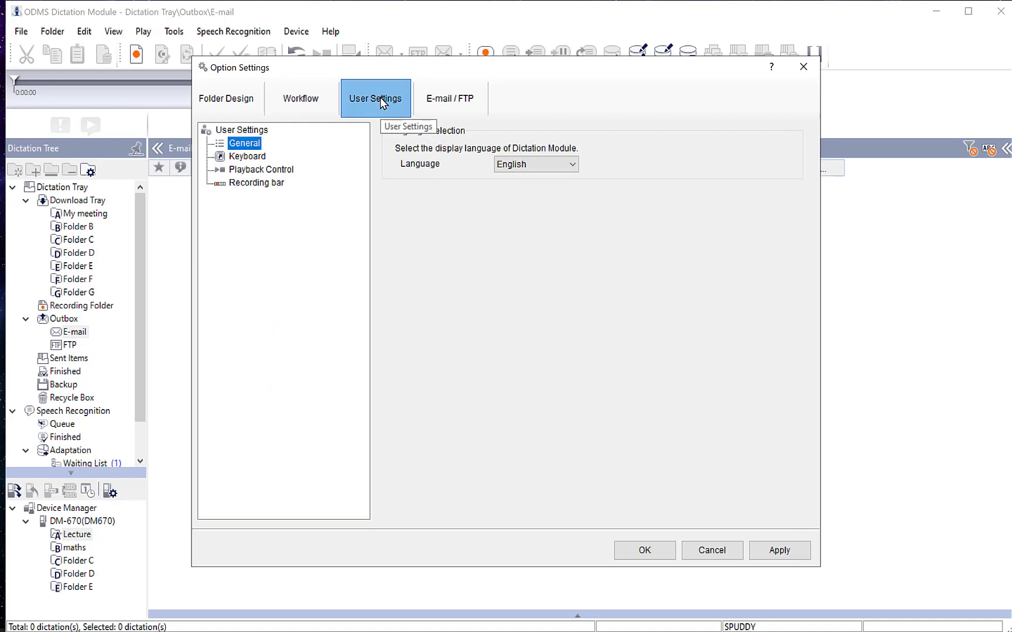
pyautogui.click(452, 105)
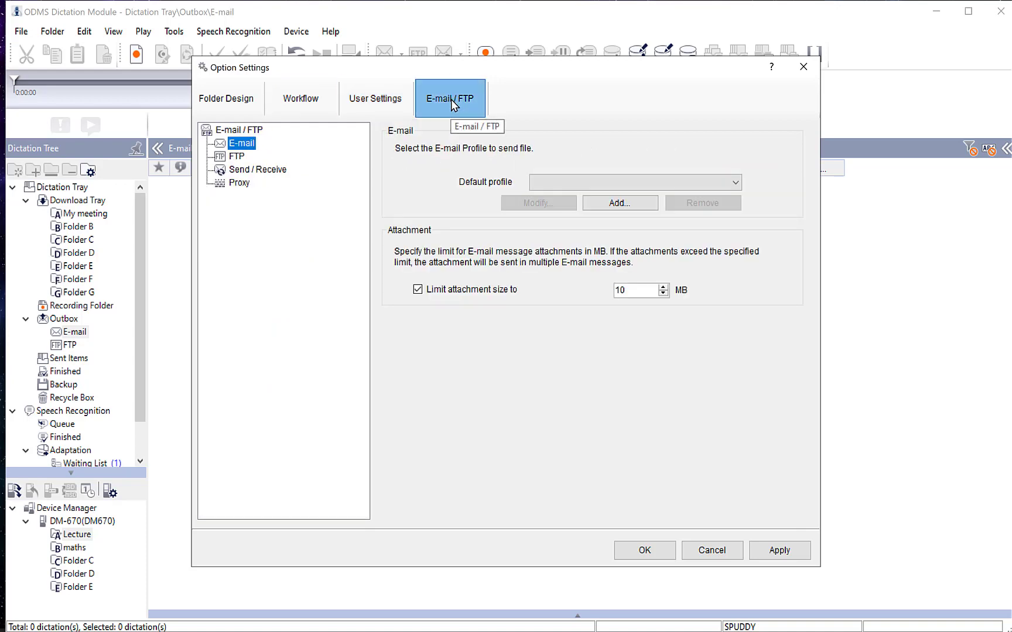
pyautogui.click(605, 208)
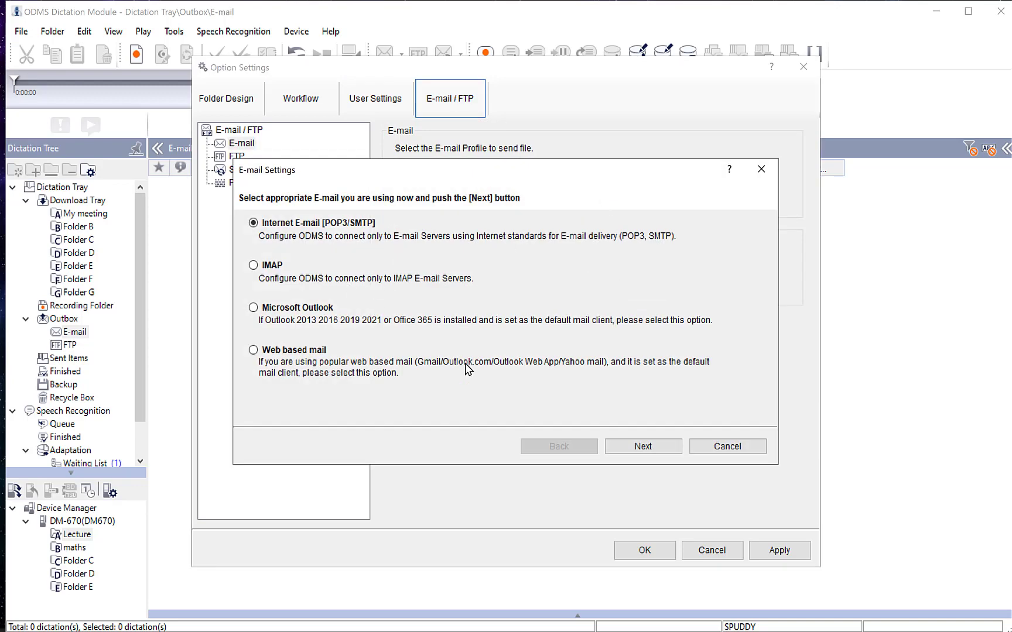
pyautogui.click(706, 451)
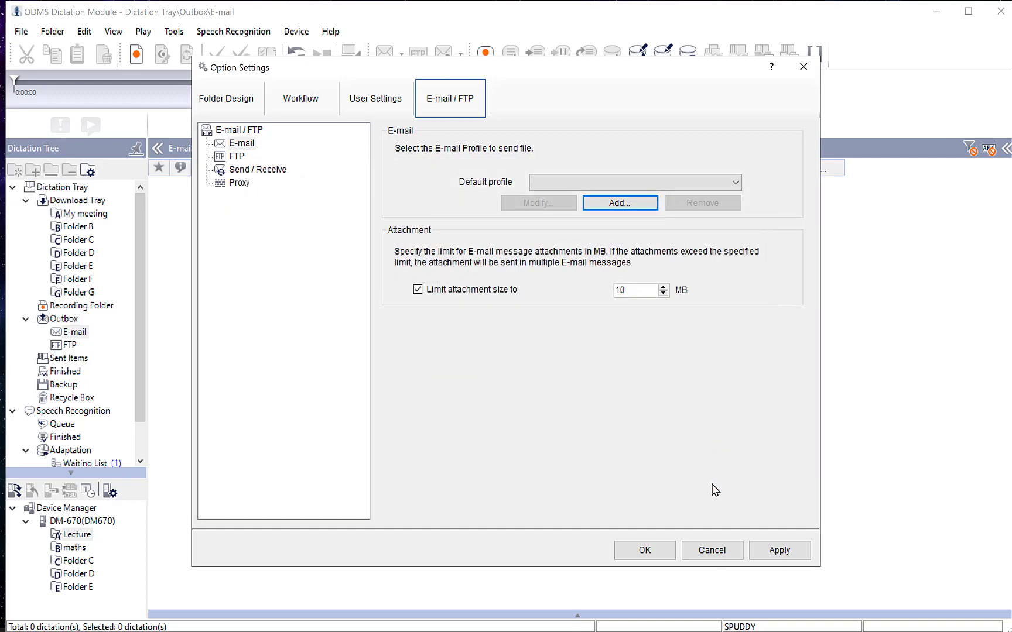
pyautogui.click(715, 555)
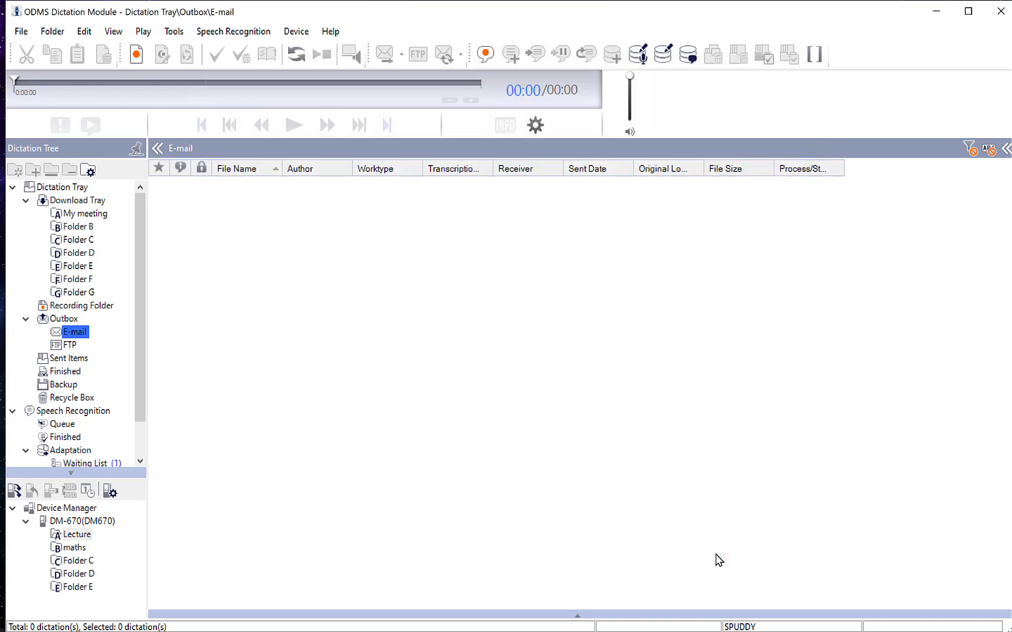